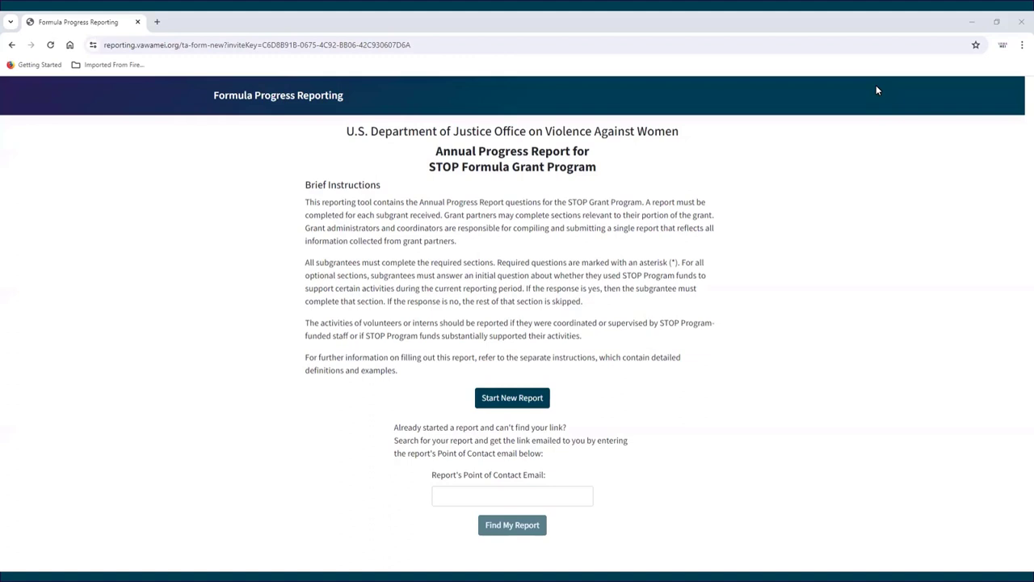
# Step: Start a new STOP report and set the report date to 04/11/2024
pyautogui.click(514, 398)
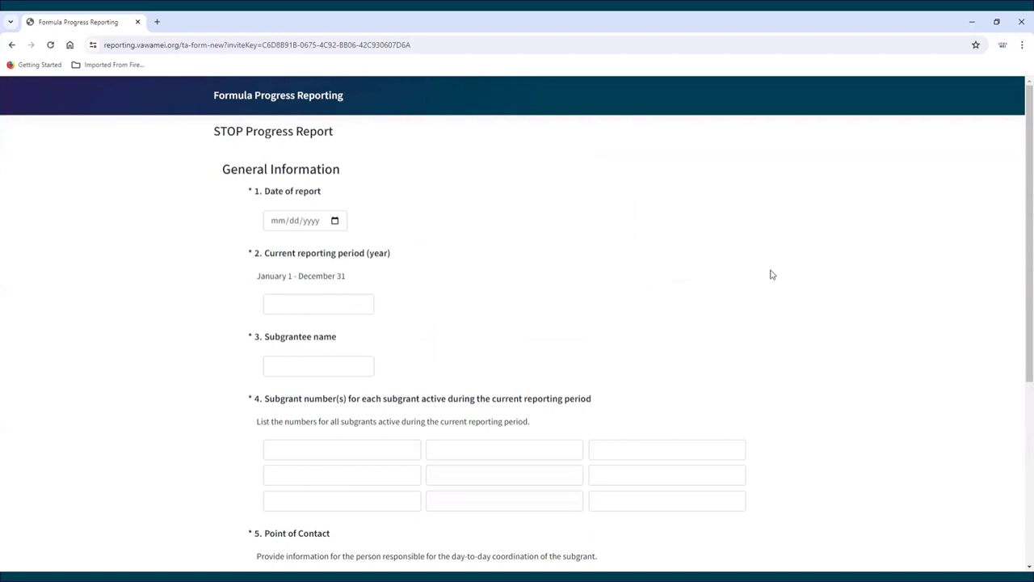
pyautogui.scroll(-4, 772, 274)
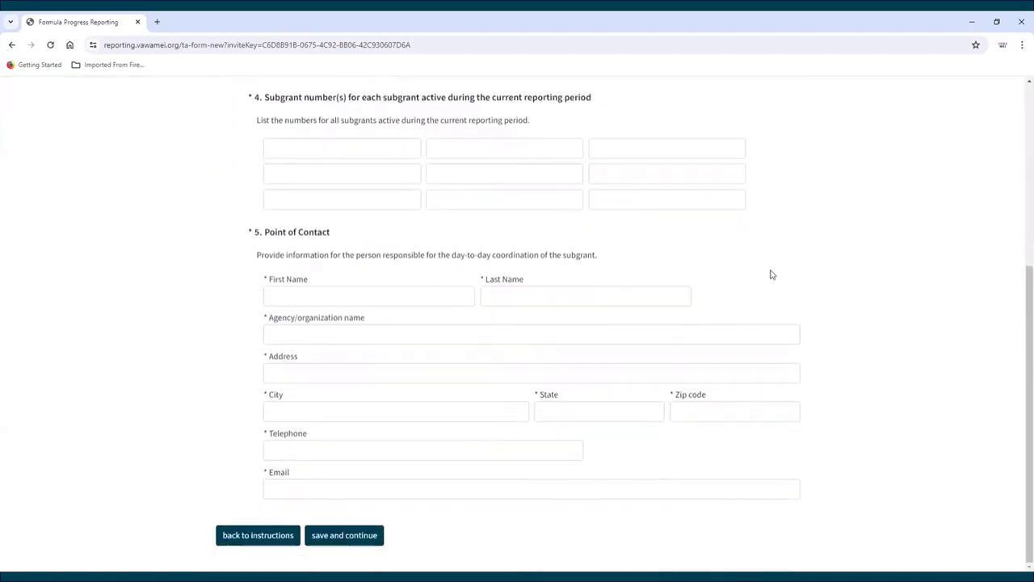
pyautogui.scroll(4, 772, 275)
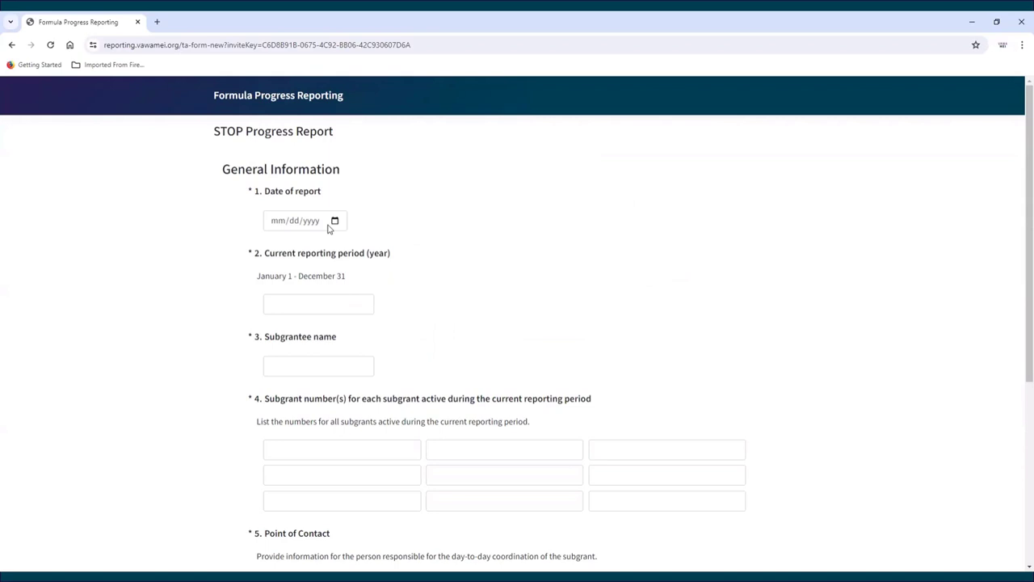
pyautogui.click(336, 222)
pyautogui.click(335, 222)
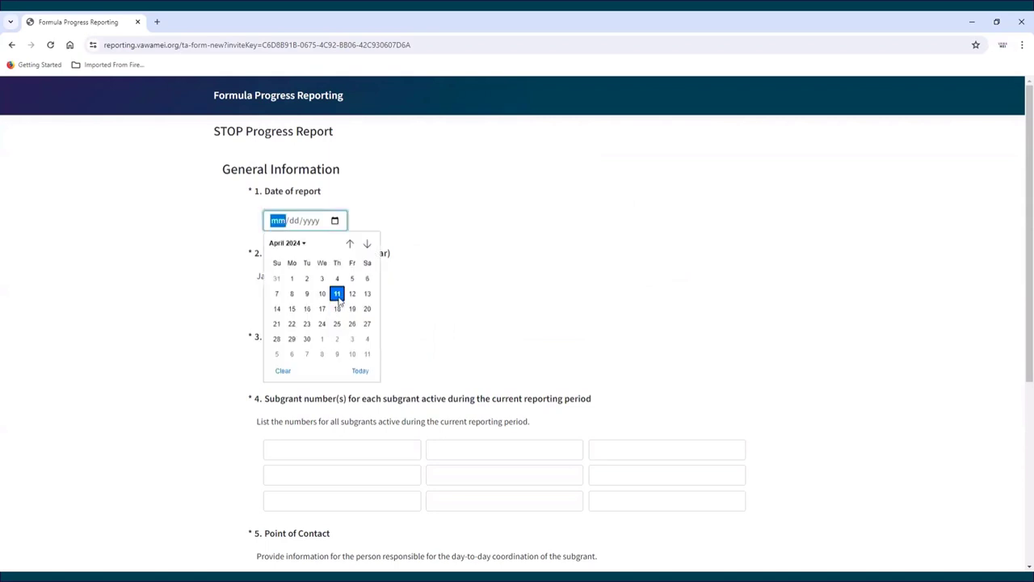
pyautogui.click(338, 296)
pyautogui.click(331, 304)
# Step: Enter year 2023, leave Subgrantee name blank, and enter subgrant number 12345
pyautogui.write('2023')
pyautogui.press('Tab')
pyautogui.write('Subg')
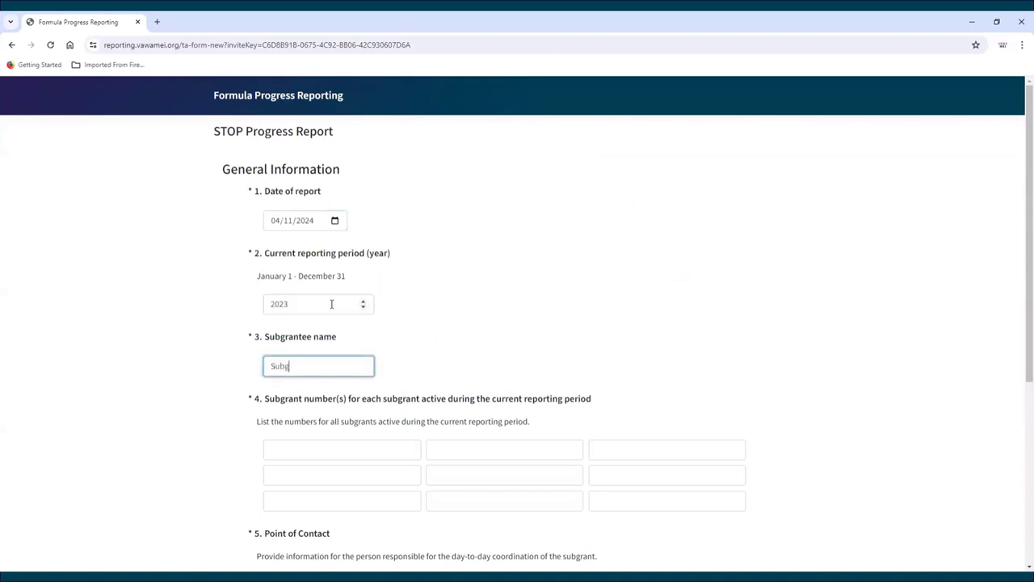
pyautogui.write('rantee name')
pyautogui.hotkey('ctrl', 'a')
pyautogui.press('BackSpace')
pyautogui.press('Tab')
pyautogui.write('12345')
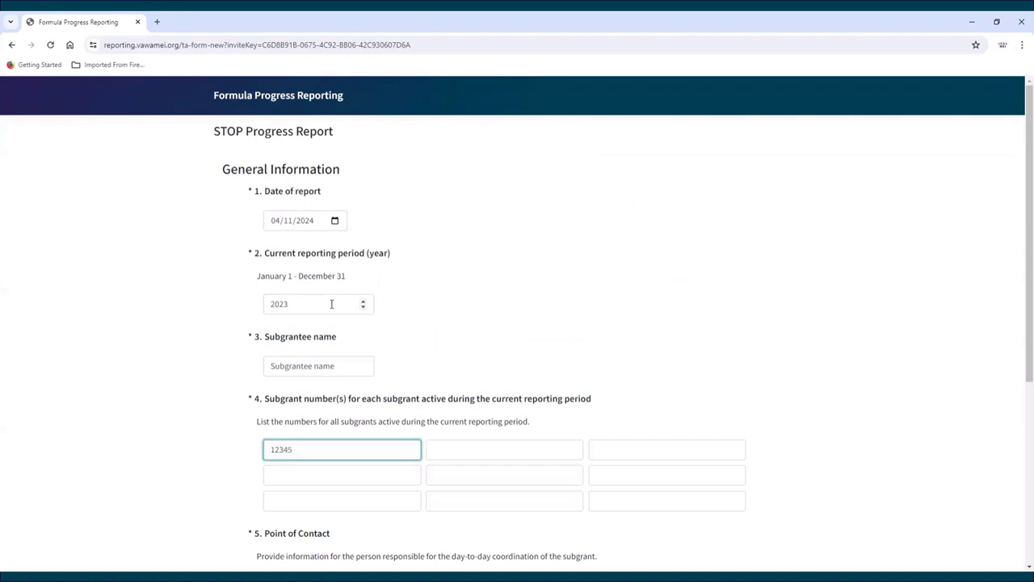
pyautogui.scroll(-4, 310, 351)
# Step: Fill in the contact's name, agency, street address and city, with state ME and zip 12345
pyautogui.click(299, 296)
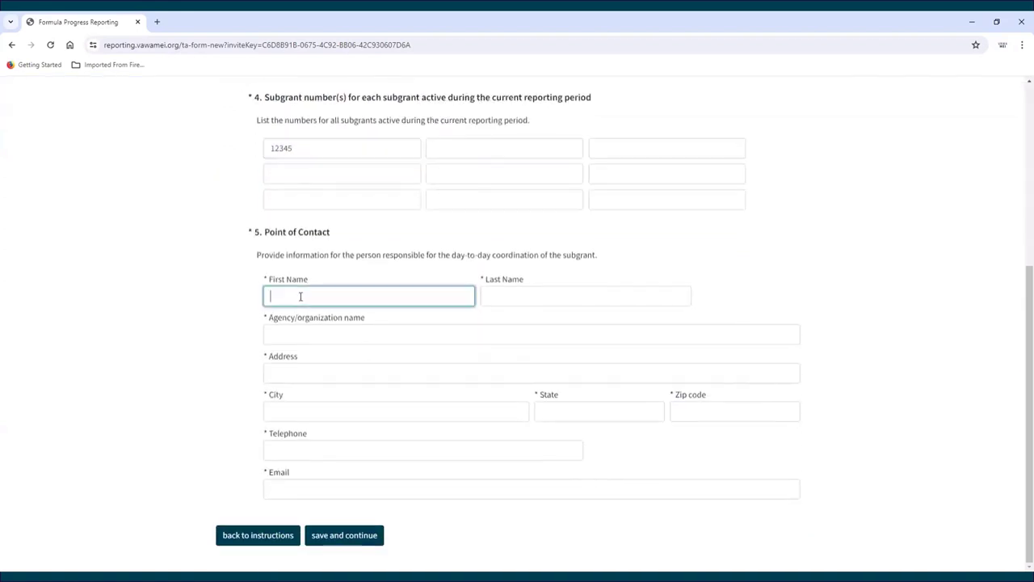
pyautogui.write('First')
pyautogui.press('Tab')
pyautogui.write('L')
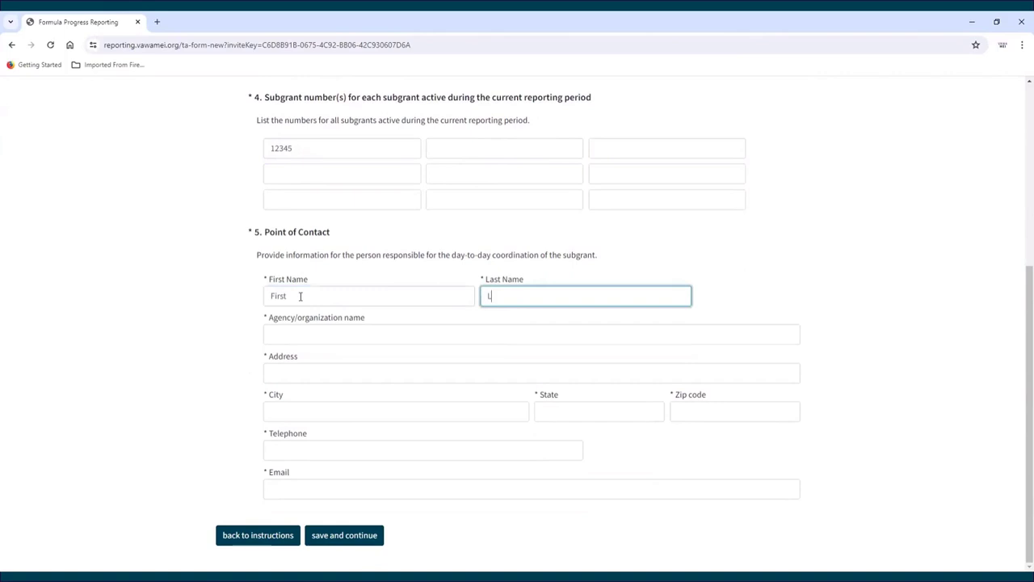
pyautogui.write('ist')
pyautogui.press('Tab')
pyautogui.write('Agency')
pyautogui.press('Tab')
pyautogui.write('Add')
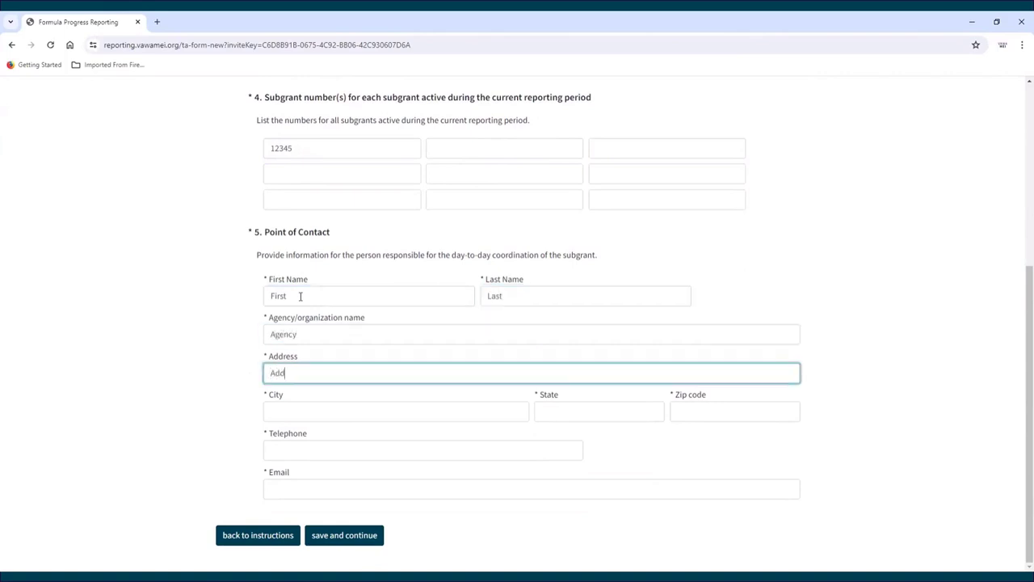
pyautogui.write('ress')
pyautogui.press('Tab')
pyautogui.write('City')
pyautogui.press('Tab')
pyautogui.write('ME')
pyautogui.press('Tab')
pyautogui.write('12345')
# Step: Enter the contact's telephone number and e-mail address
pyautogui.press('Tab')
pyautogui.write('555-55')
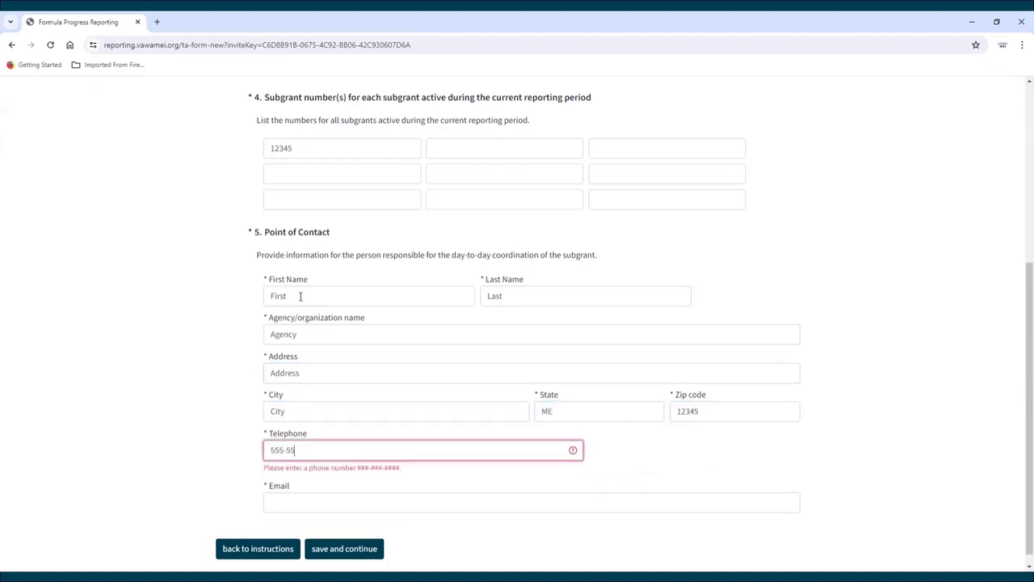
pyautogui.write('5-5555')
pyautogui.press('Tab')
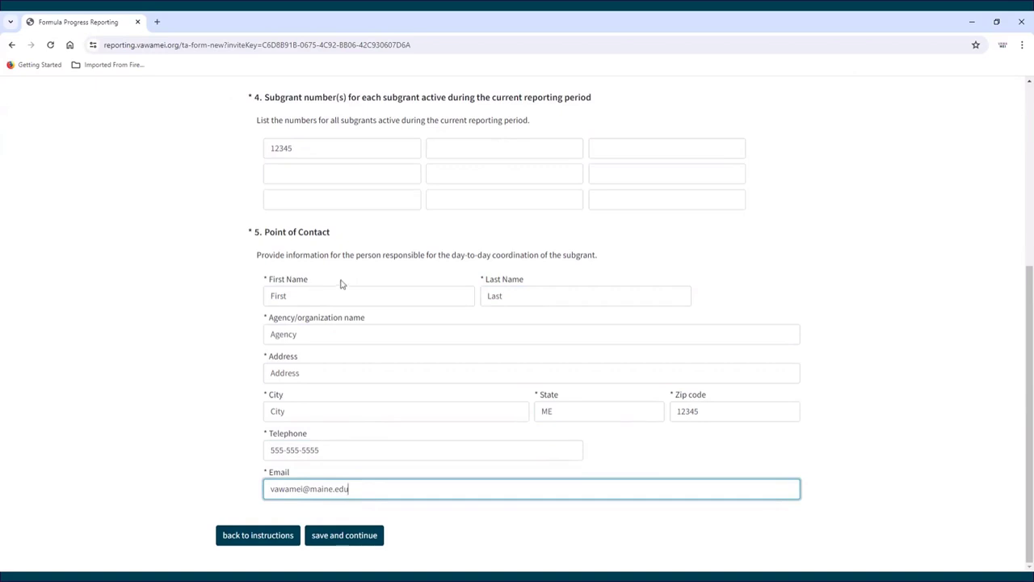
# Step: Save General Information, select the saved report's return link, and continue to the form
pyautogui.click(361, 536)
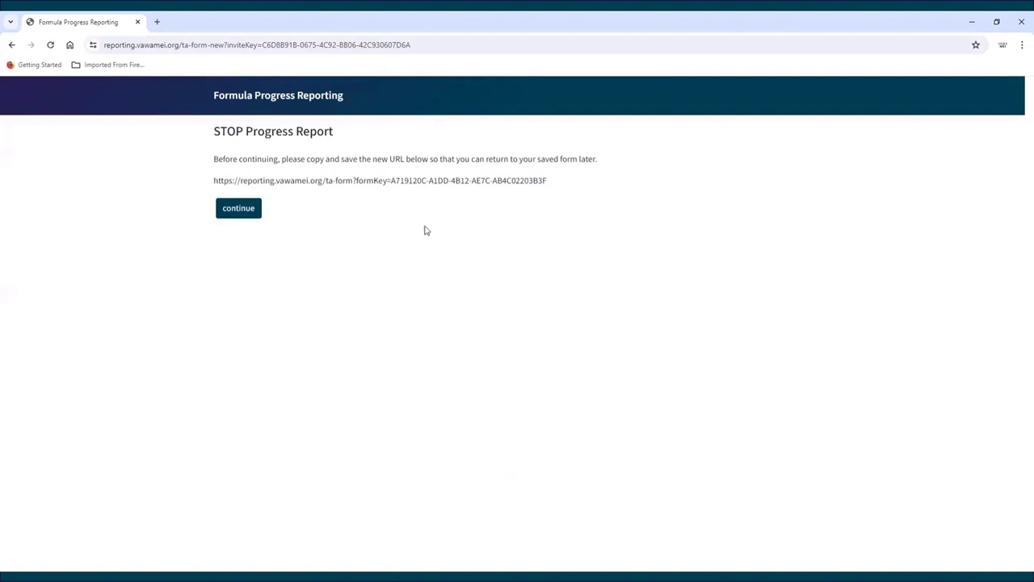
pyautogui.moveTo(550, 179); pyautogui.dragTo(192, 185)
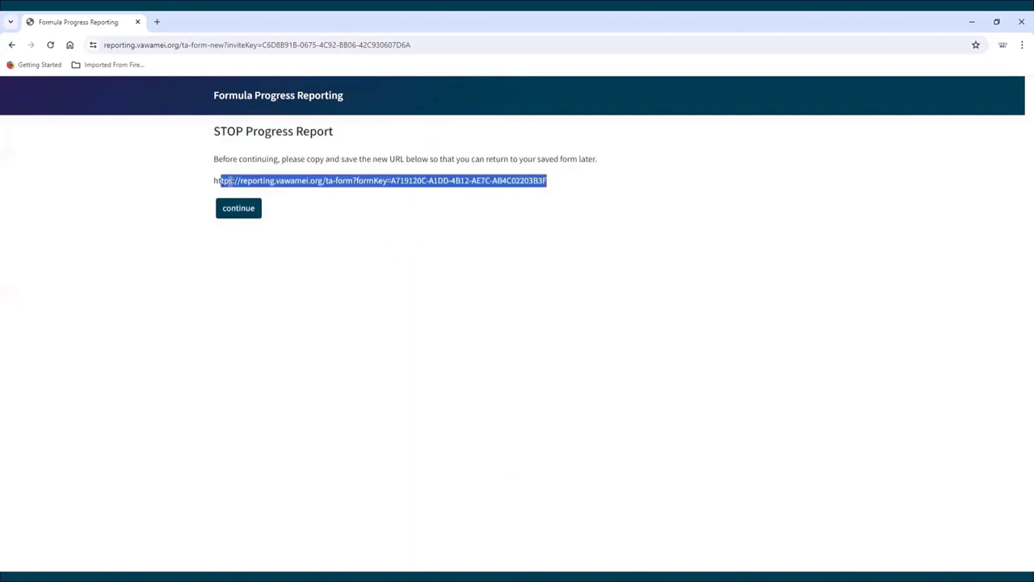
pyautogui.click(590, 186)
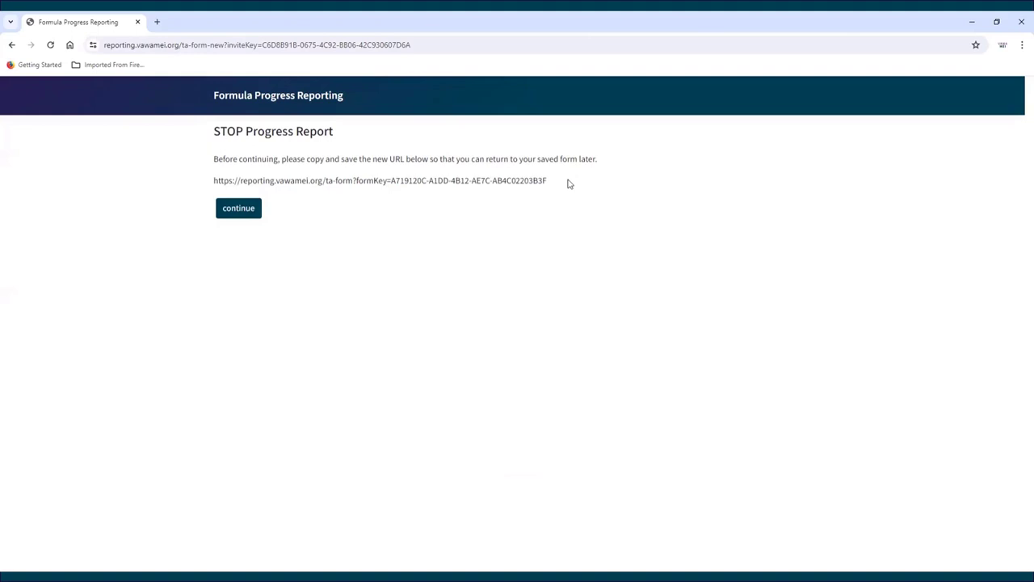
pyautogui.click(239, 209)
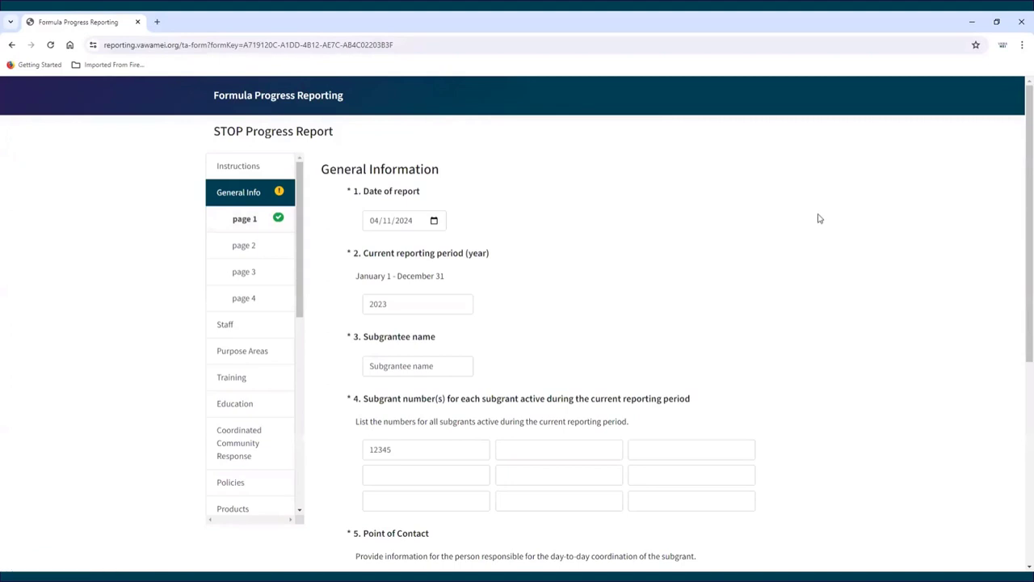
# Step: Scroll through General Info page 1 of the saved report to review it
pyautogui.scroll(-4, 819, 219)
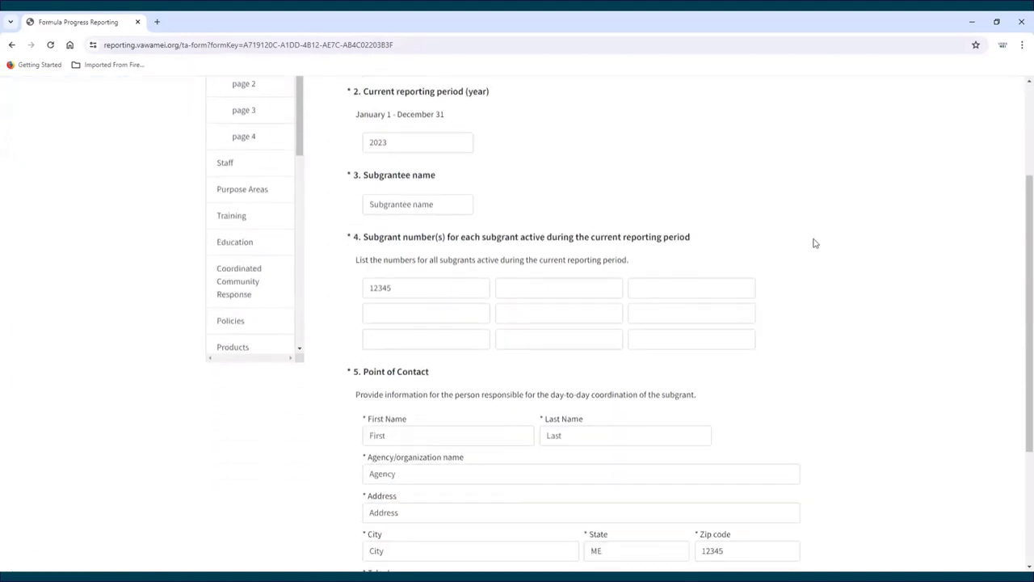
pyautogui.scroll(-1, 815, 244)
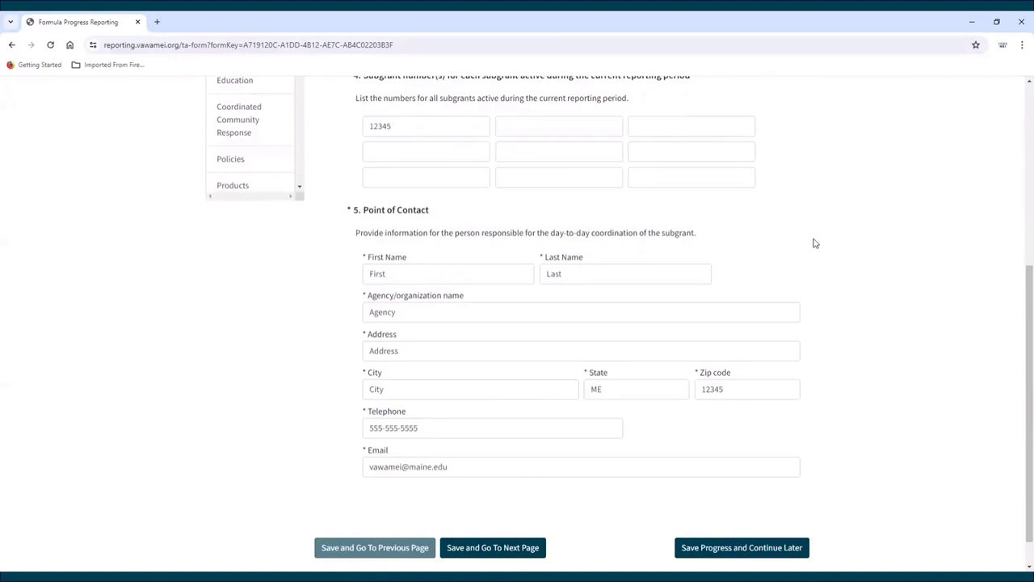
pyautogui.scroll(-1, 814, 243)
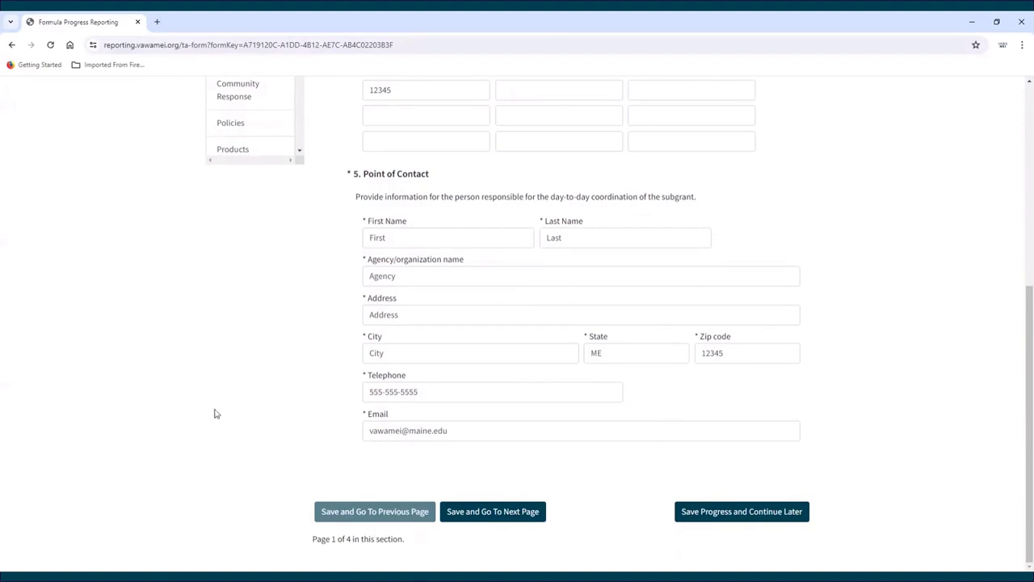
pyautogui.scroll(1, 192, 401)
pyautogui.scroll(5, 191, 401)
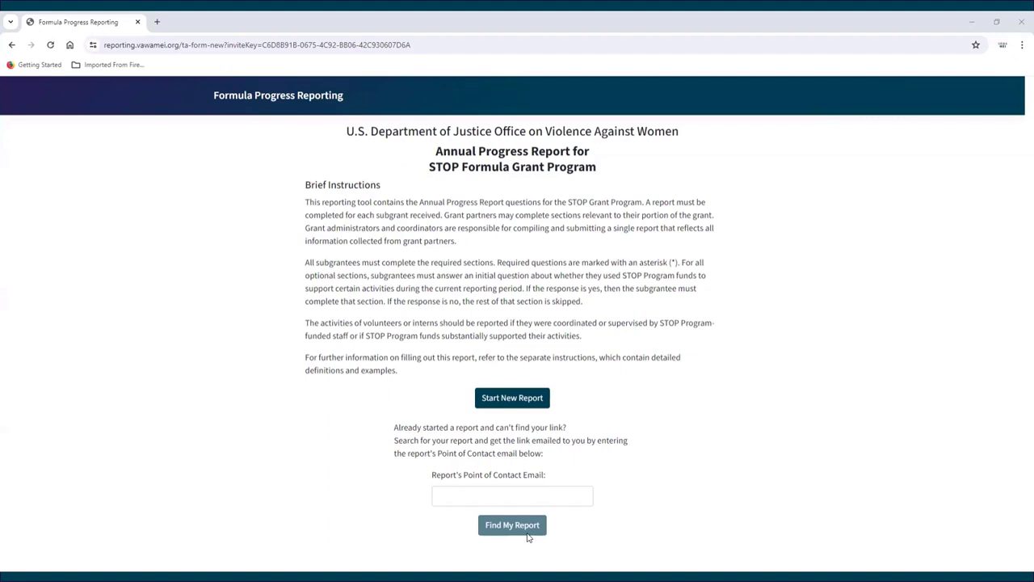
# Step: Find the saved report by entering the point-of-contact e-mail address in the lookup box
pyautogui.click(509, 494)
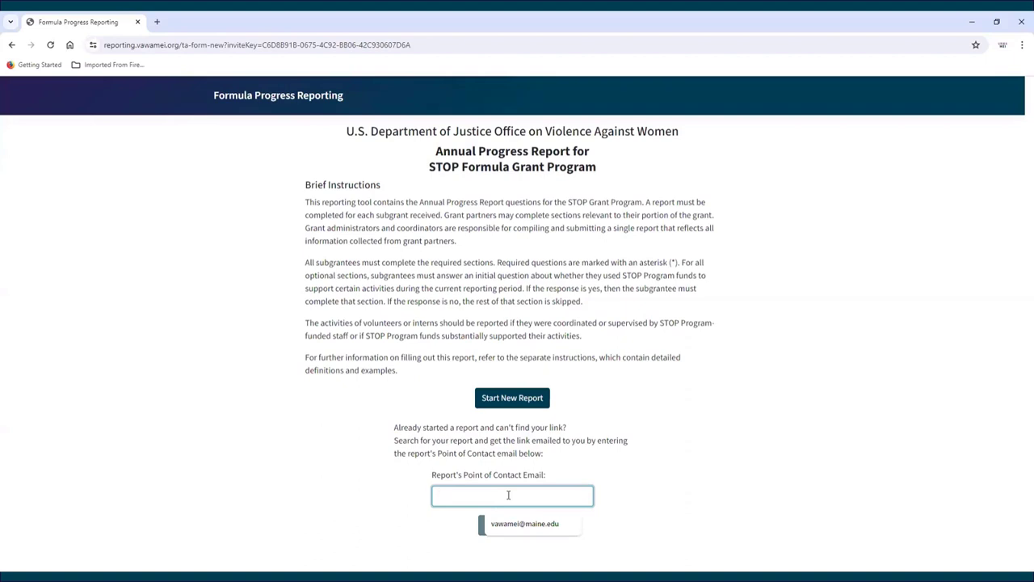
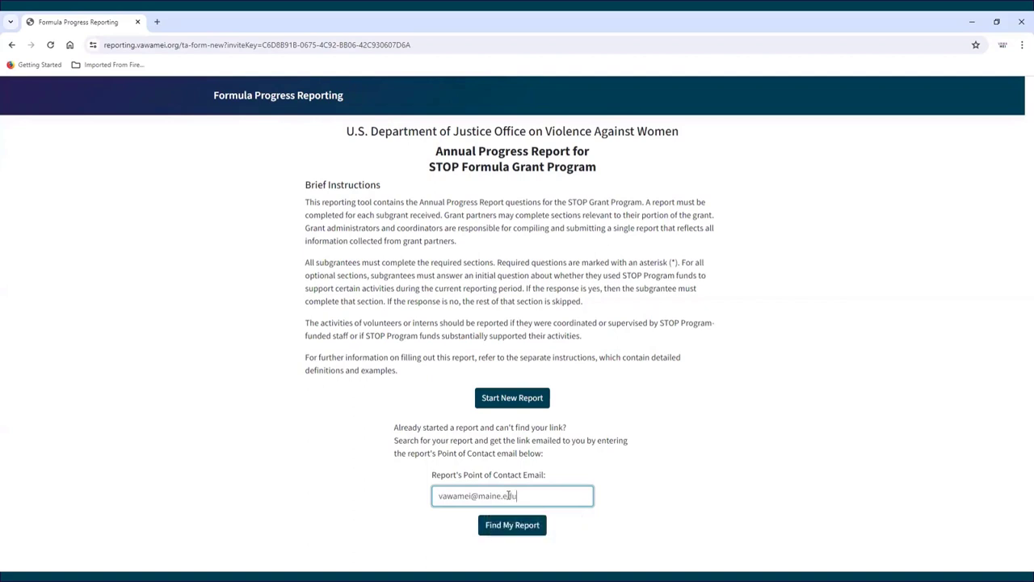
pyautogui.click(512, 529)
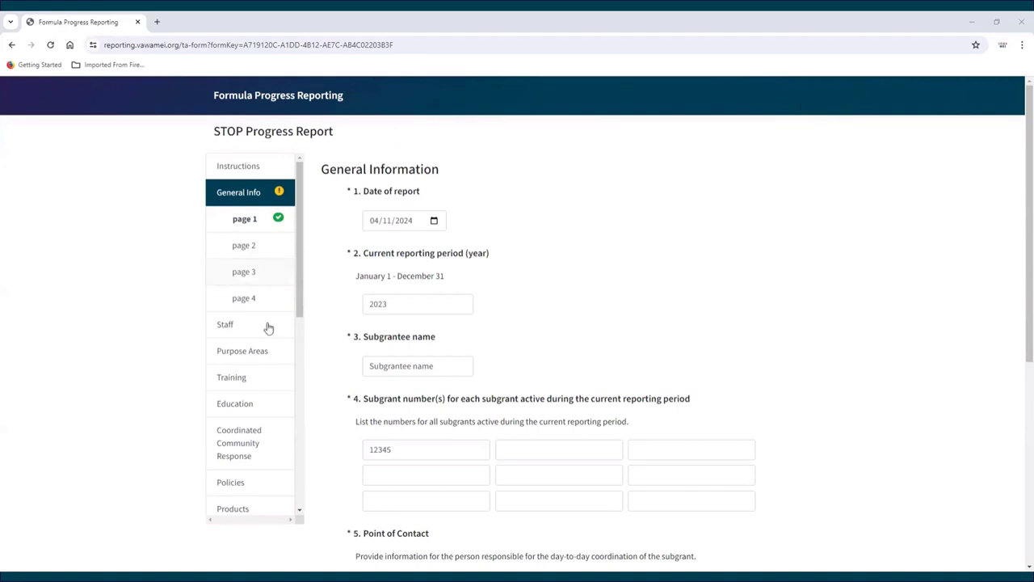
# Step: Open Purpose Areas and load that page's URL in a new browser tab
pyautogui.click(246, 357)
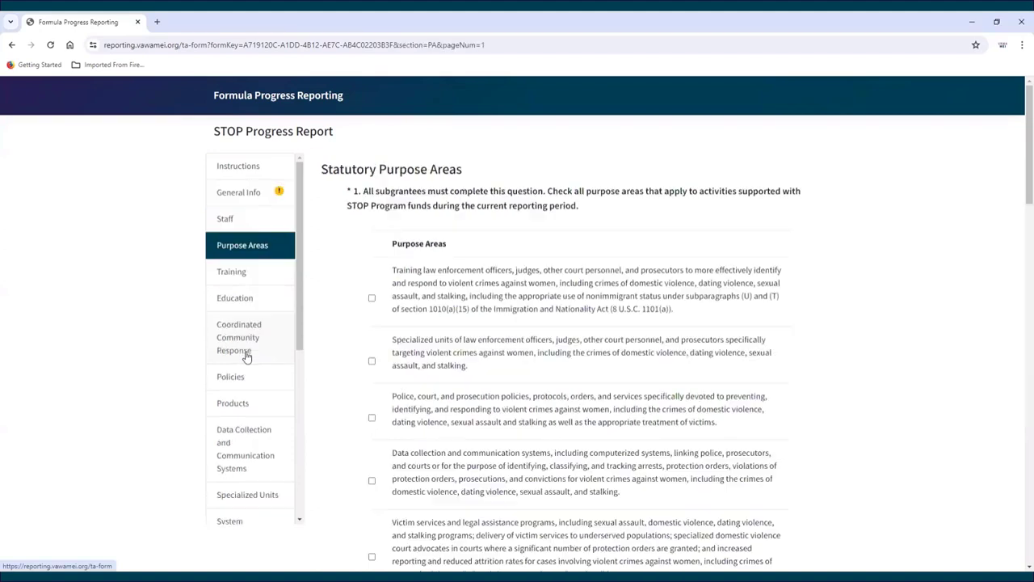
pyautogui.click(494, 46)
pyautogui.hotkey('ctrl', 'c')
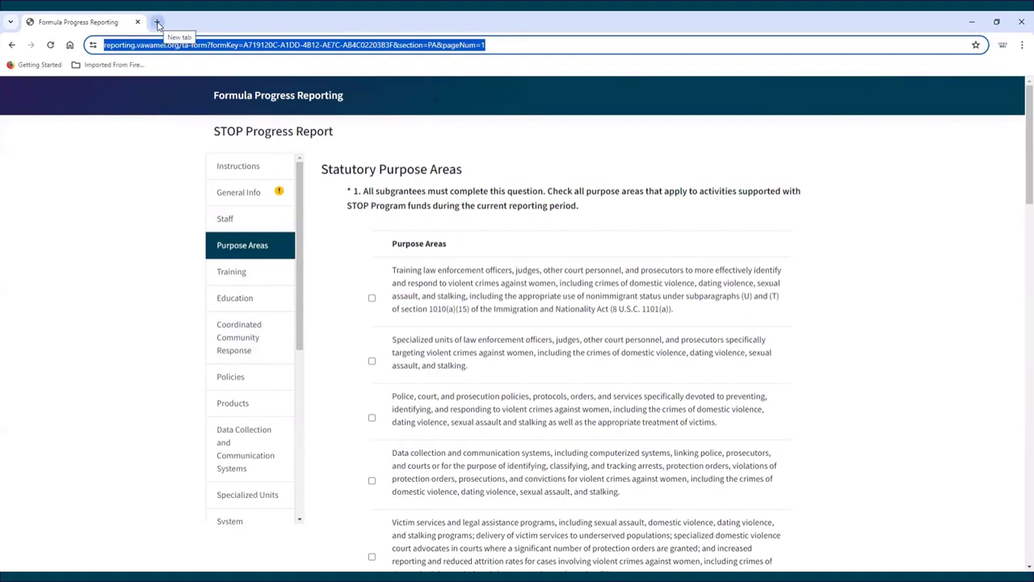
pyautogui.click(158, 25)
pyautogui.hotkey('ctrl', 'v')
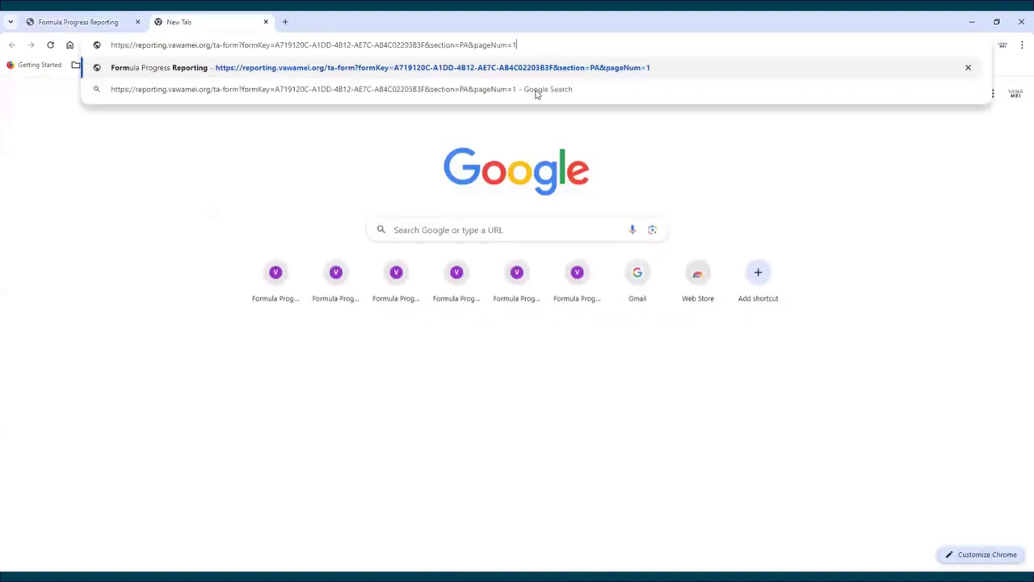
pyautogui.press('Return')
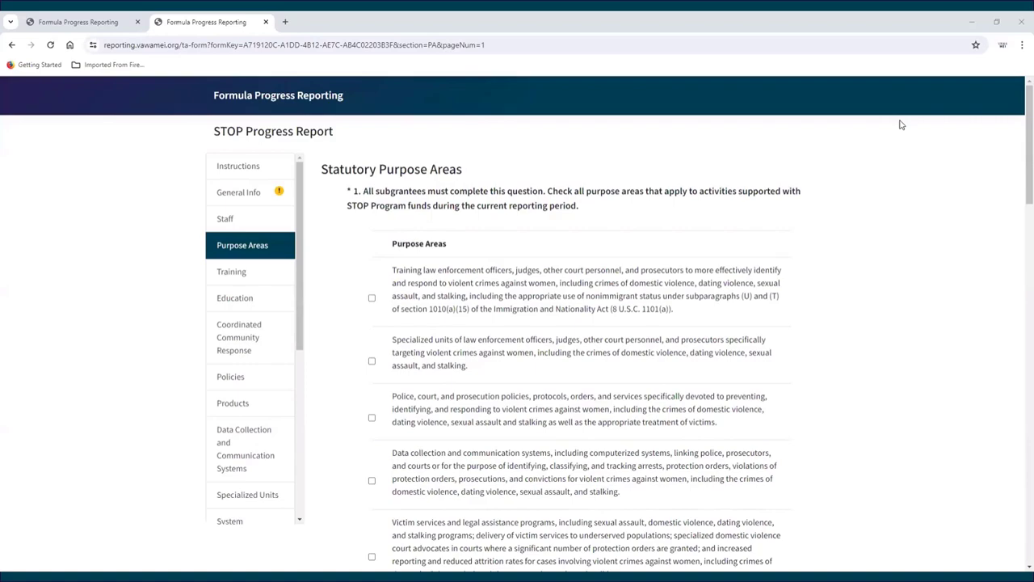
# Step: Save progress to continue later and dismiss the return-link window
pyautogui.scroll(-15, 901, 124)
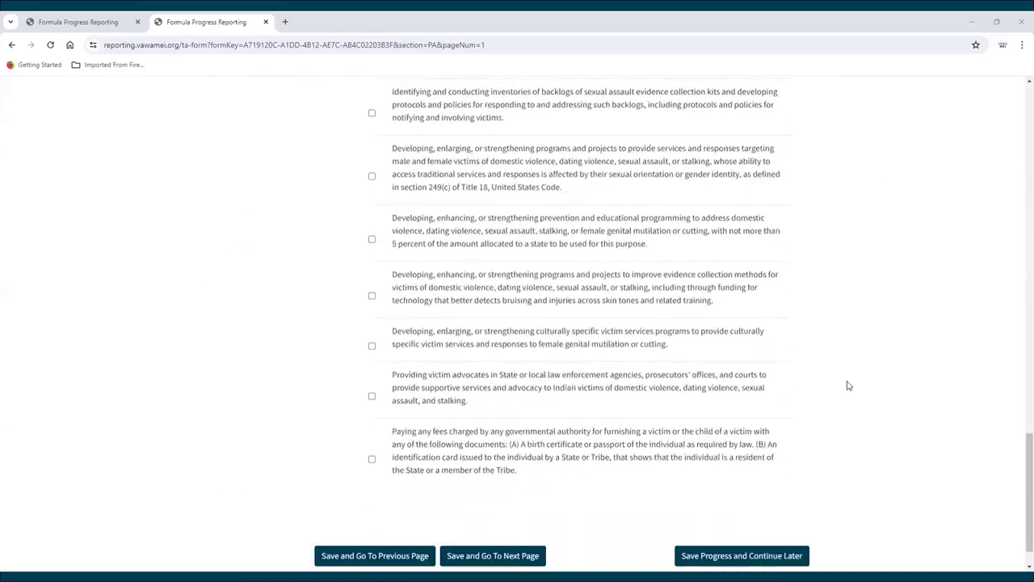
pyautogui.scroll(-1, 844, 428)
pyautogui.click(753, 514)
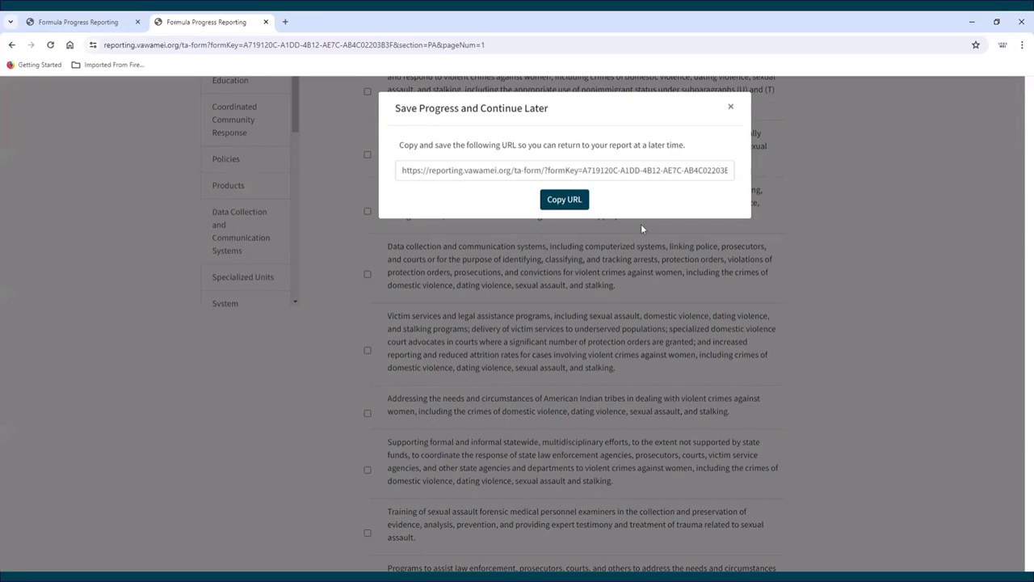
pyautogui.click(730, 106)
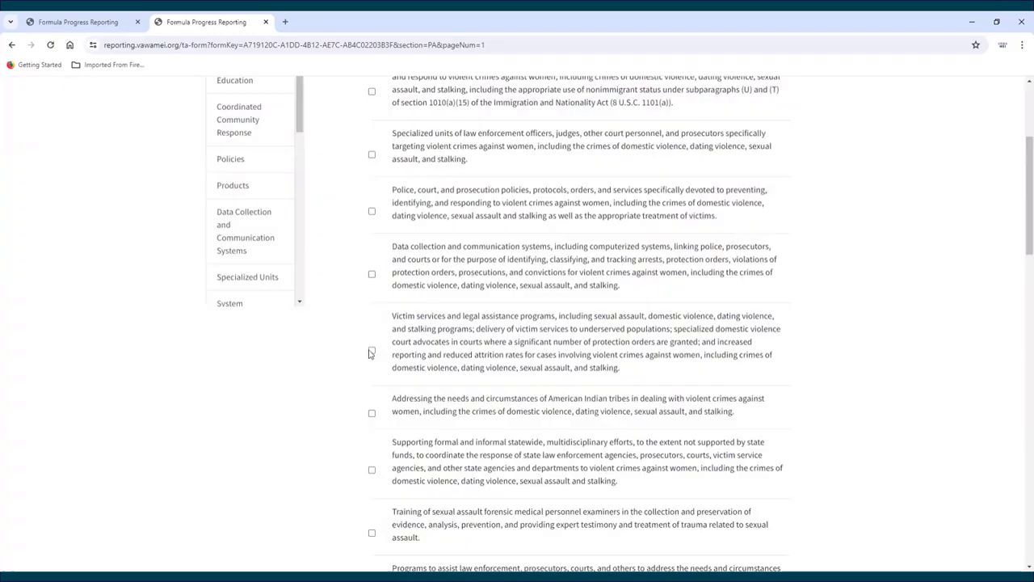
# Step: Tick Victim services and legal assistance programs, then head for Coordinated Community Response
pyautogui.click(372, 353)
pyautogui.scroll(3, 336, 439)
pyautogui.click(231, 334)
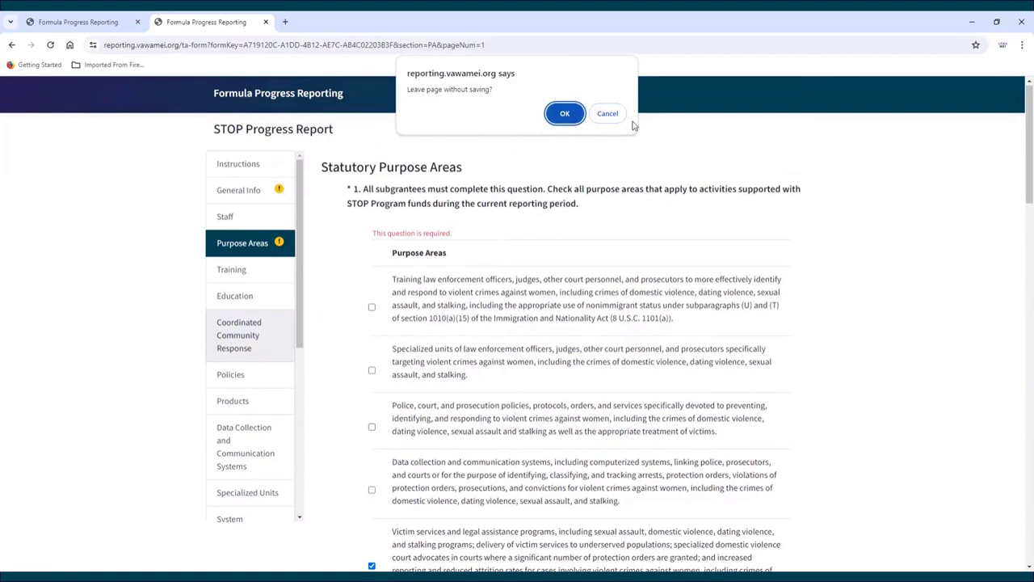
# Step: Stay on the page and save the purpose areas, moving on to Training
pyautogui.click(605, 113)
pyautogui.scroll(-5, 772, 324)
pyautogui.scroll(-10, 773, 329)
pyautogui.click(497, 511)
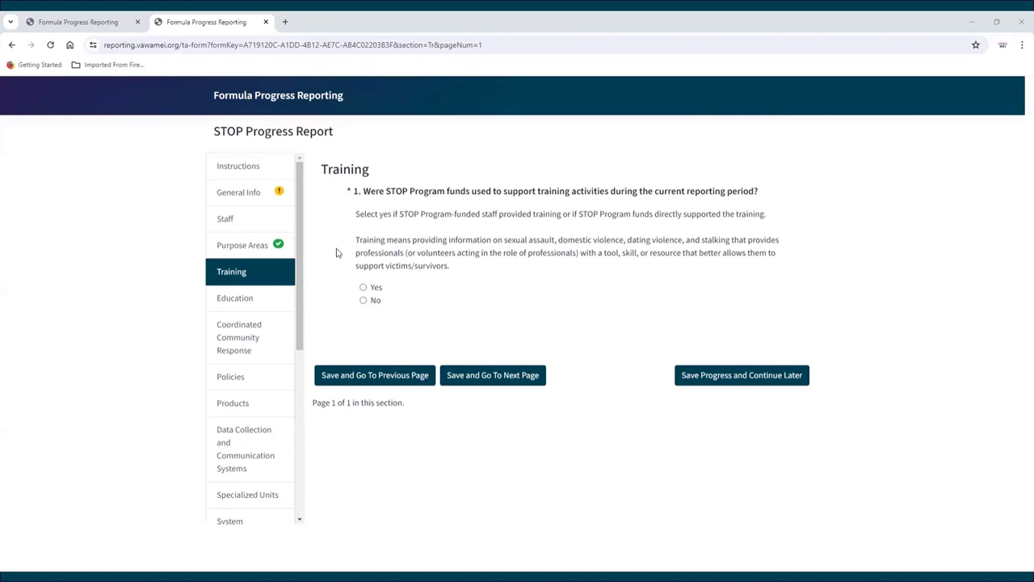
# Step: Answer No on Training and Yes on community education, reaching Education page 2
pyautogui.click(363, 301)
pyautogui.click(496, 377)
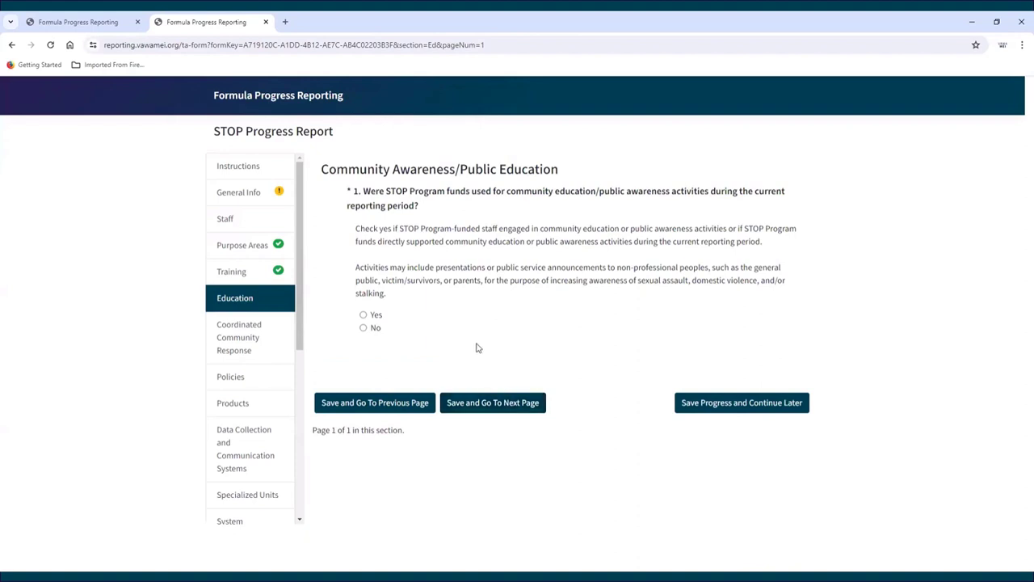
pyautogui.click(363, 315)
pyautogui.click(496, 403)
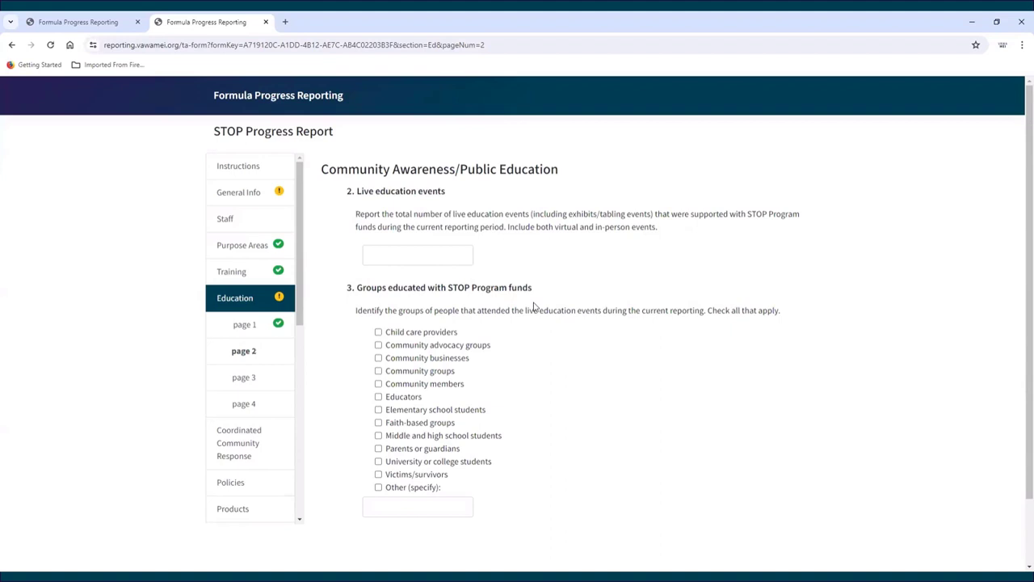
# Step: On Education page 3, answer Yes to the PSA question and tick Child care providers
pyautogui.scroll(-2, 554, 382)
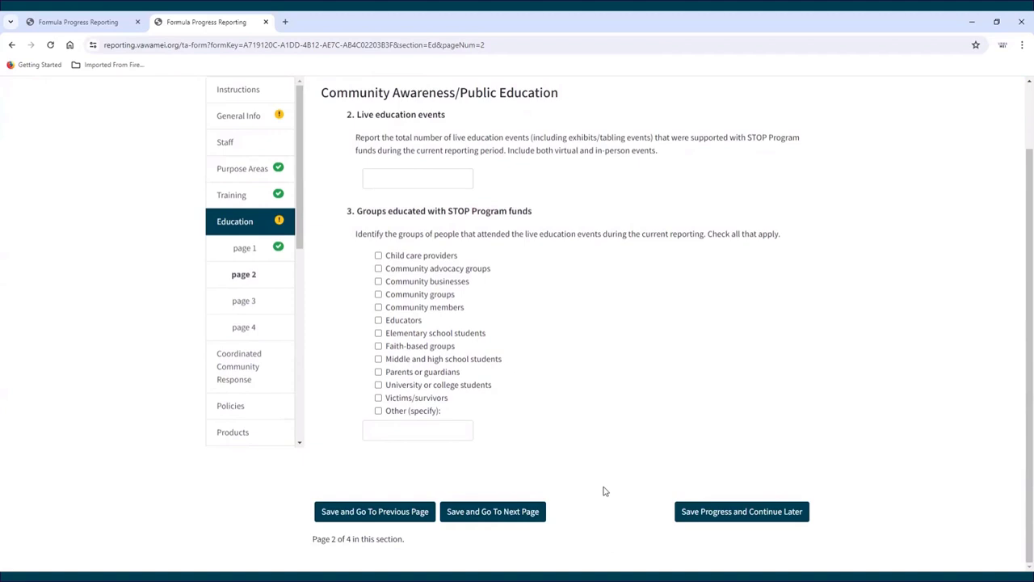
pyautogui.click(502, 515)
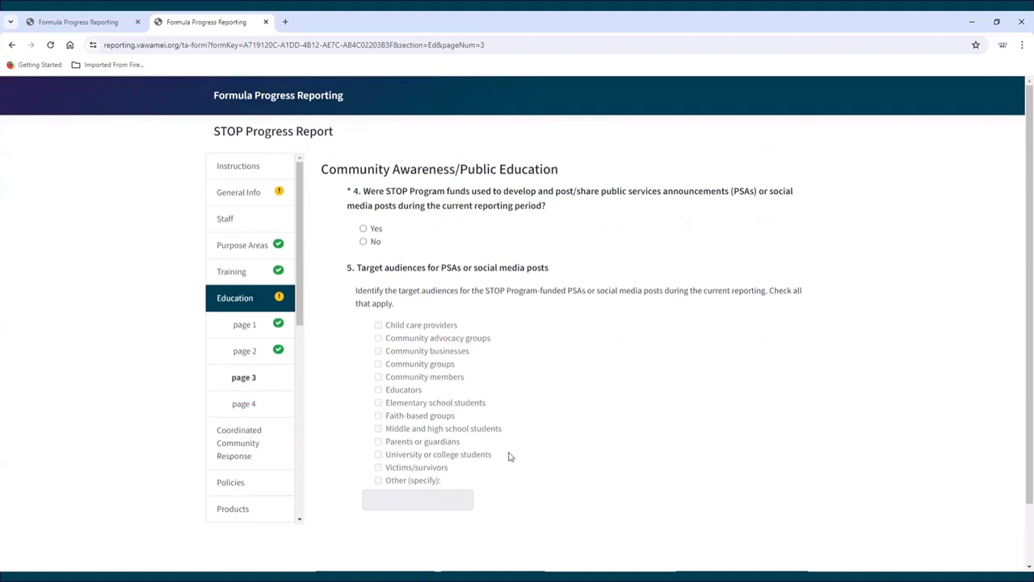
pyautogui.click(363, 229)
pyautogui.click(379, 325)
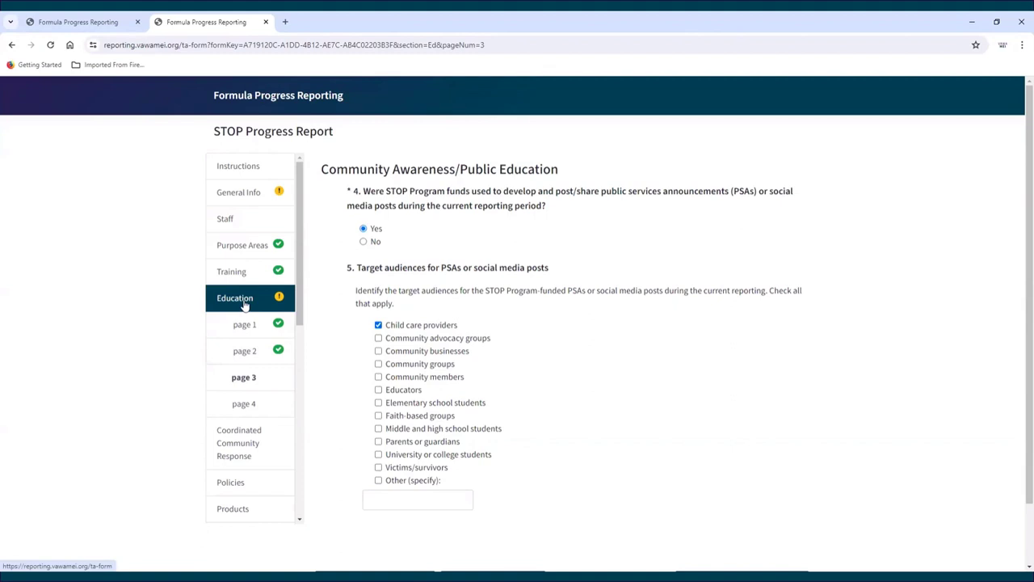
# Step: Change the community education answer on Education page 1 to No and save
pyautogui.scroll(-2, 489, 494)
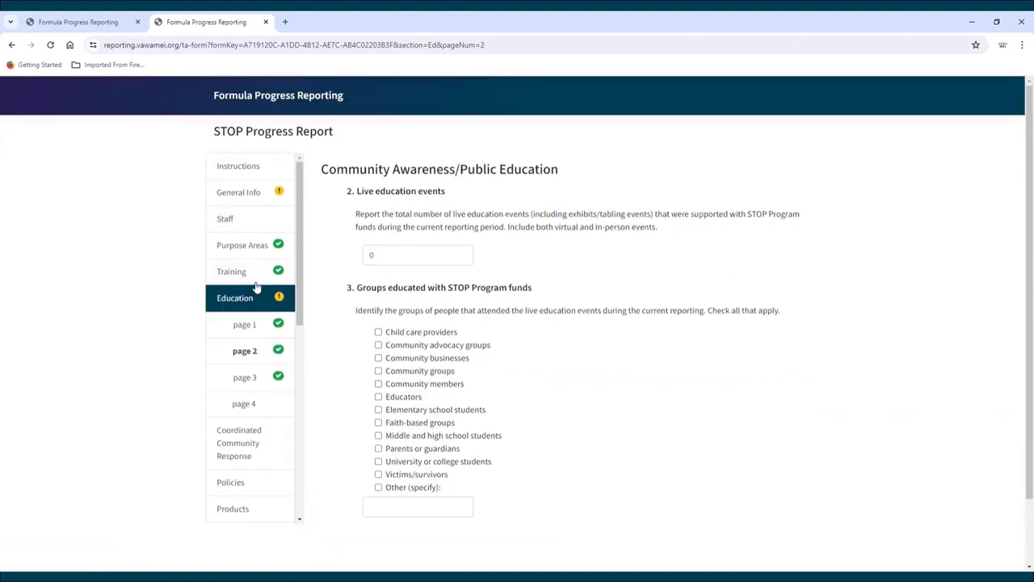
pyautogui.click(261, 296)
pyautogui.click(363, 327)
pyautogui.click(509, 404)
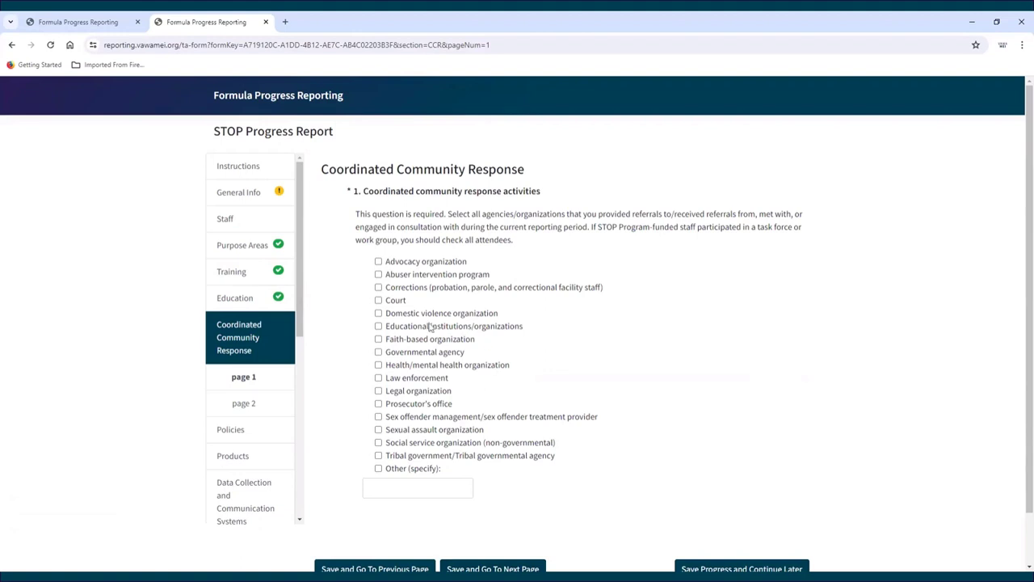
# Step: Reset the community education answer to Yes and save through to Education page 3
pyautogui.click(247, 300)
pyautogui.click(363, 316)
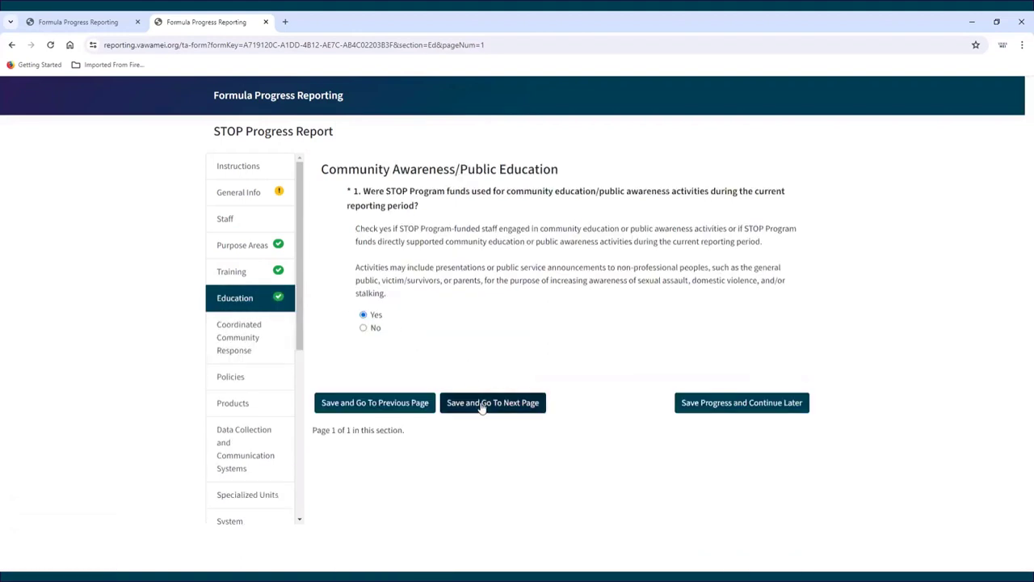
pyautogui.click(485, 404)
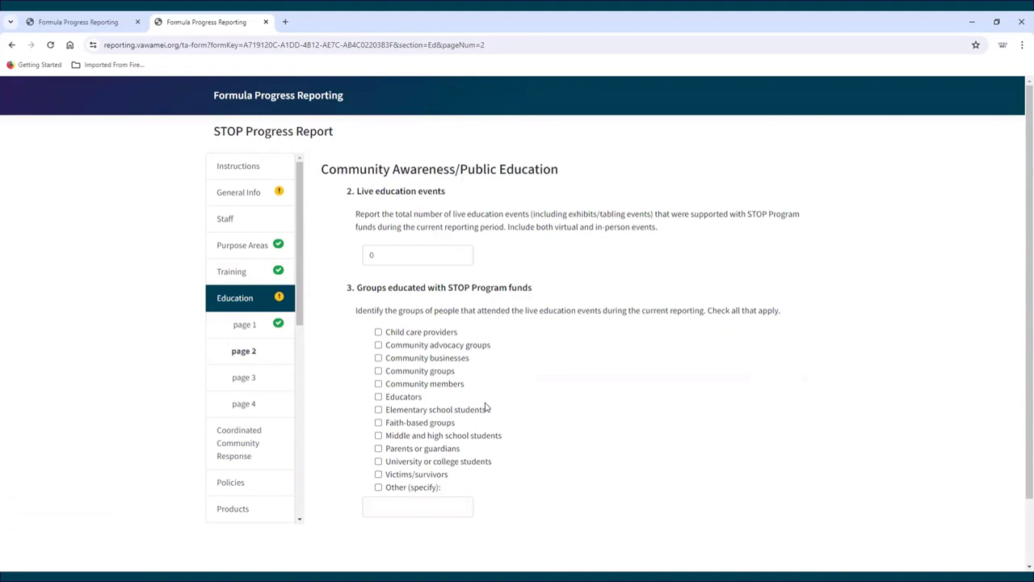
pyautogui.scroll(-1, 486, 408)
pyautogui.click(509, 517)
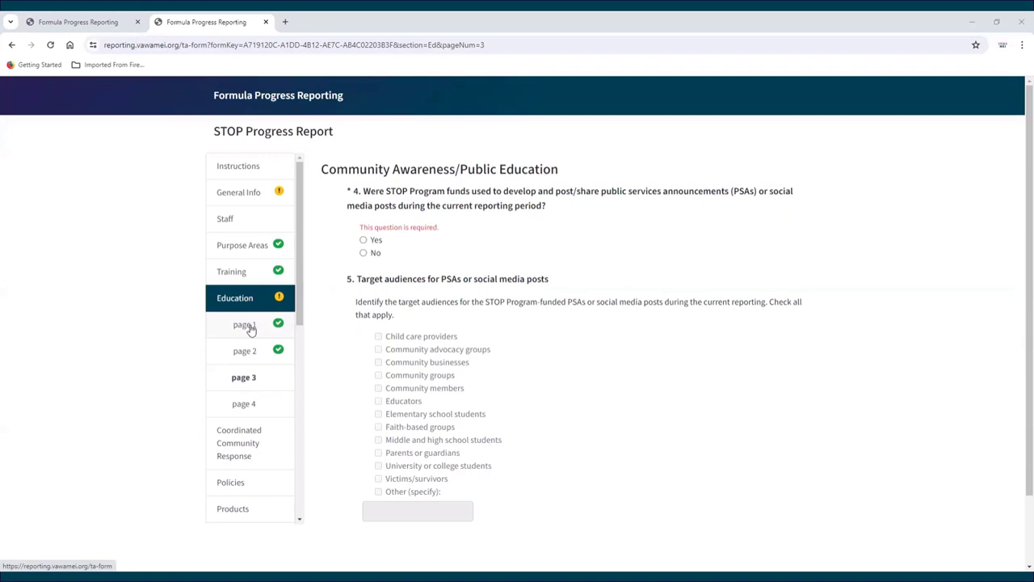
# Step: Step back through Education pages 1 and 2, then open Coordinated Community Response page 1
pyautogui.click(245, 325)
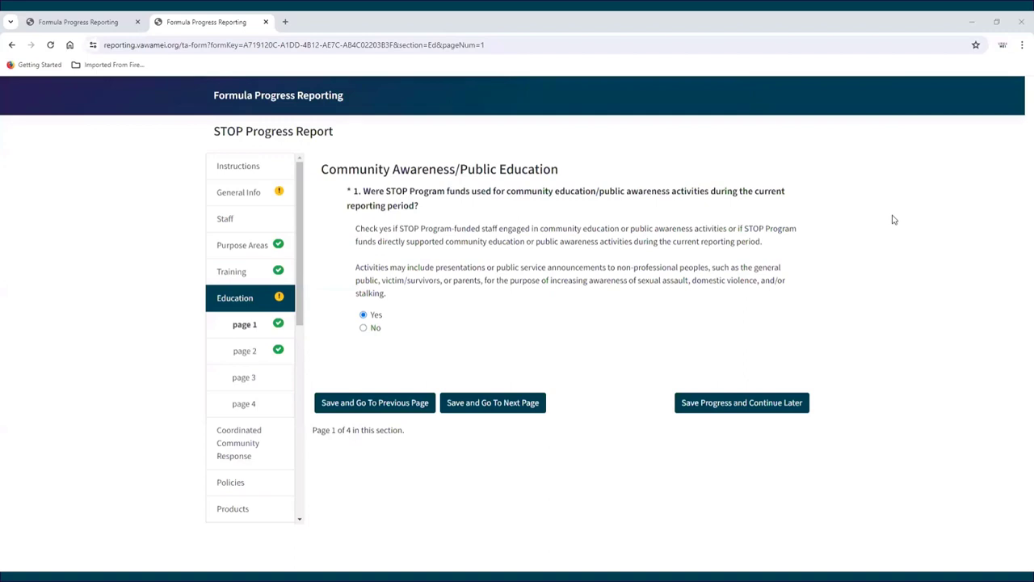
pyautogui.click(499, 403)
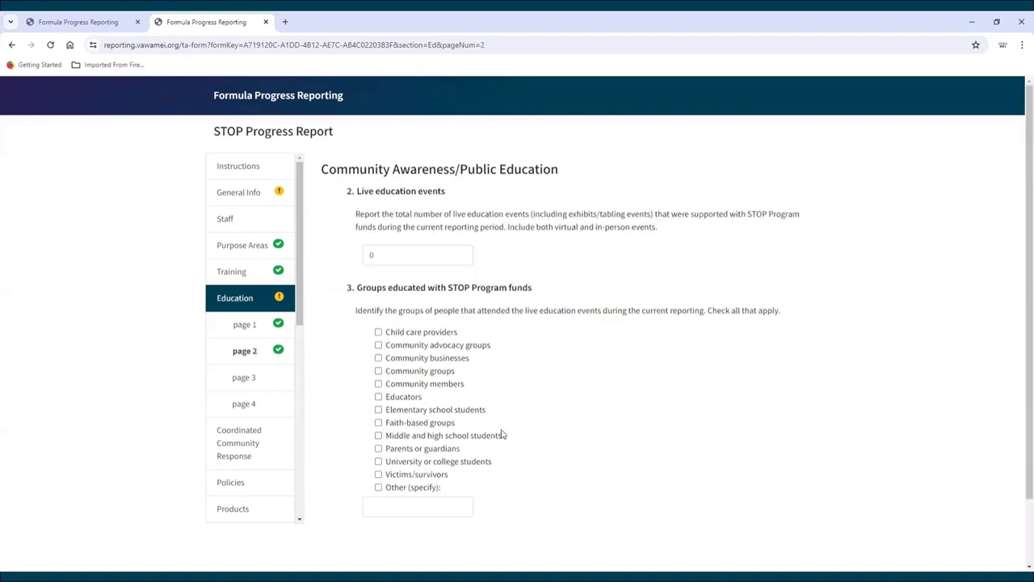
pyautogui.scroll(-1, 503, 432)
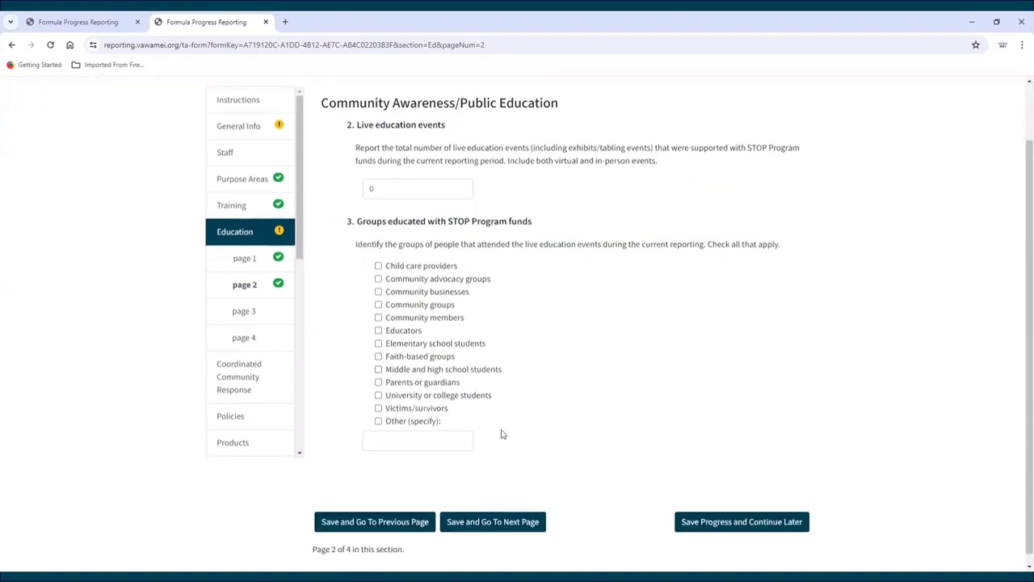
pyautogui.click(401, 515)
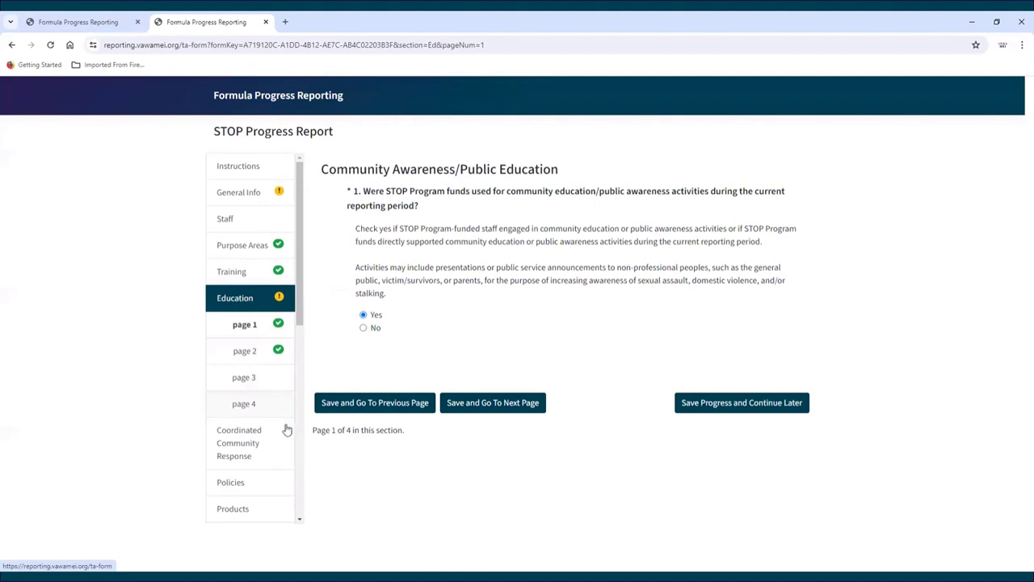
pyautogui.click(261, 441)
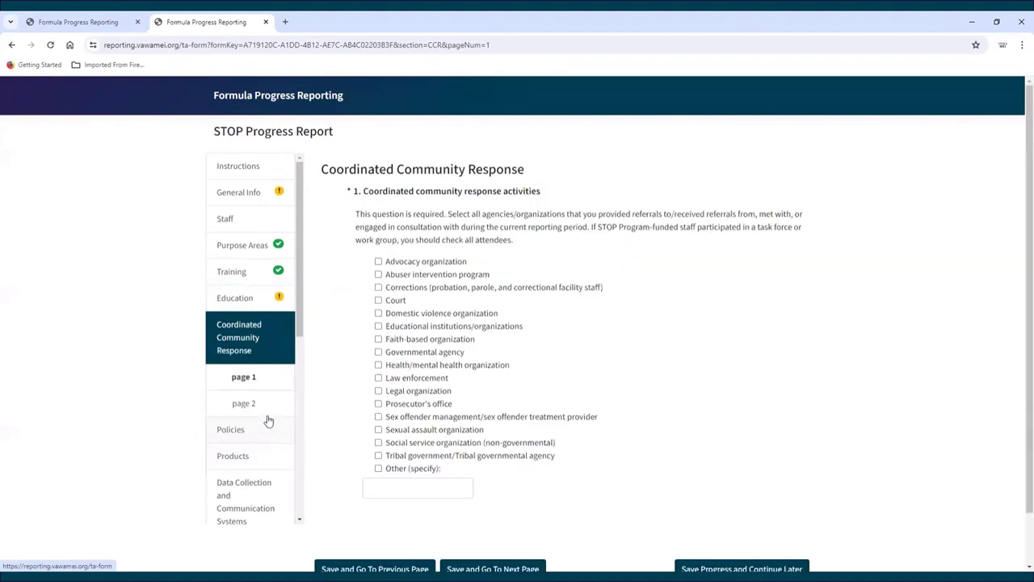
# Step: Go to page 2 of Coordinated Community Response in the sidebar
pyautogui.click(253, 406)
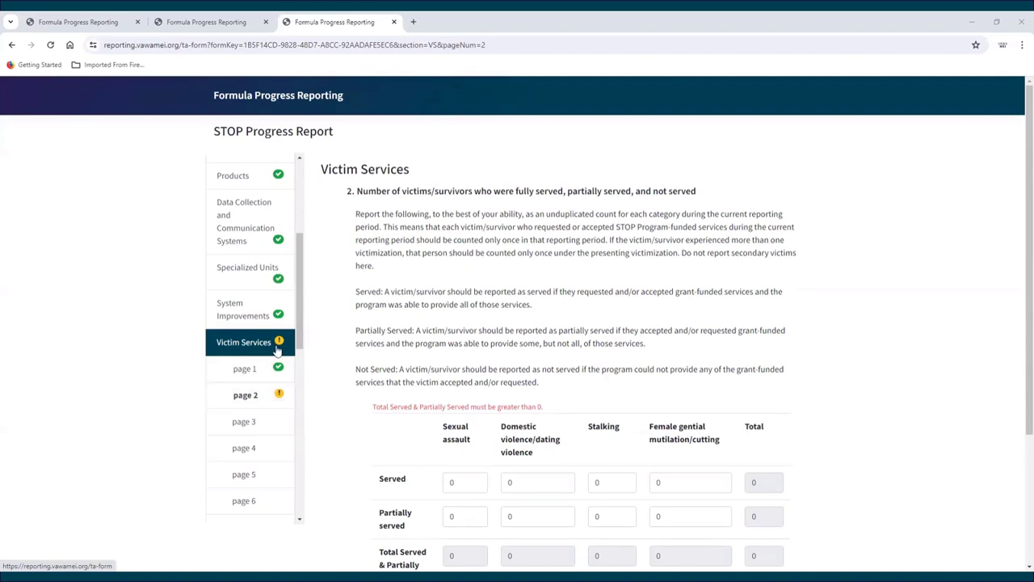
# Step: Review remaining validation issues, open Victim Services, and save through to its page 2
pyautogui.scroll(-7, 279, 348)
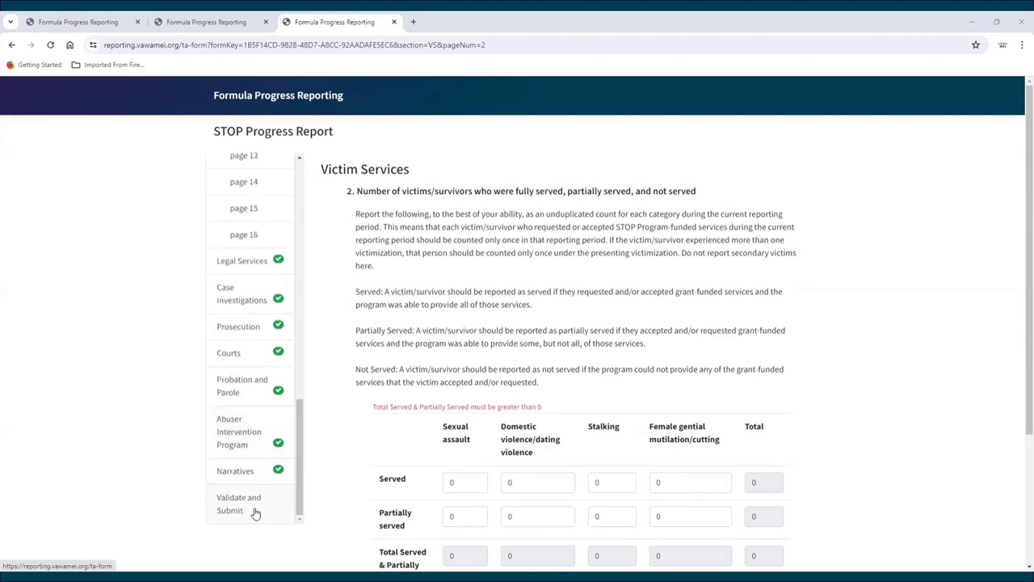
pyautogui.click(254, 513)
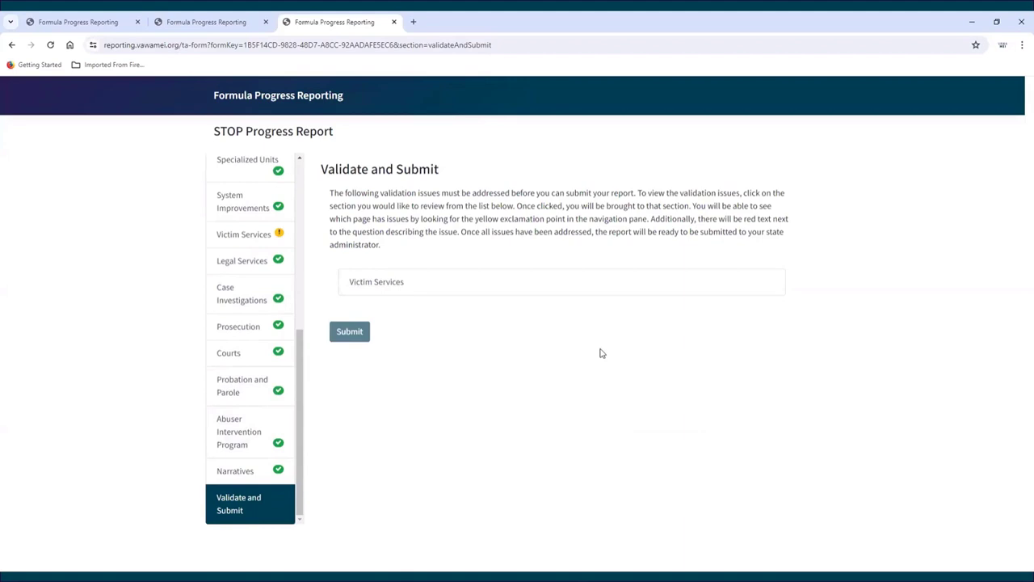
pyautogui.click(243, 236)
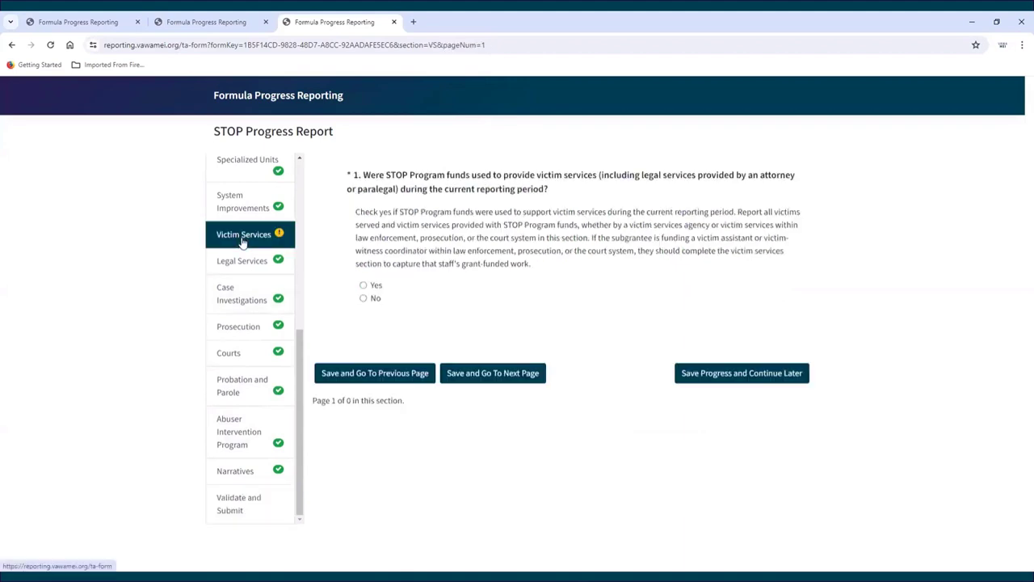
pyautogui.click(495, 392)
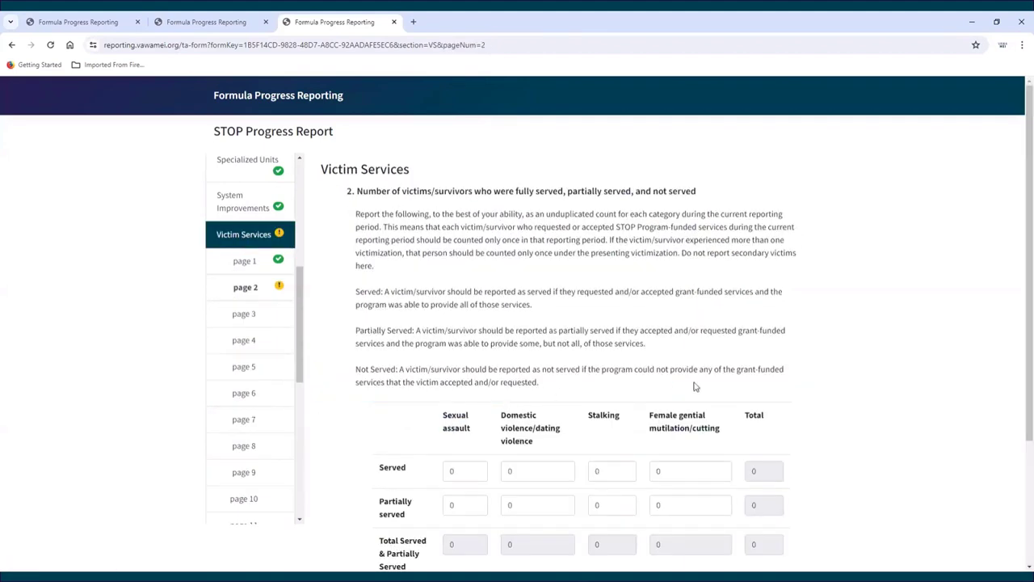
# Step: Try saving the served-counts table, then move through pages 3 and 2 back to Victim Services page 1
pyautogui.scroll(-2, 851, 388)
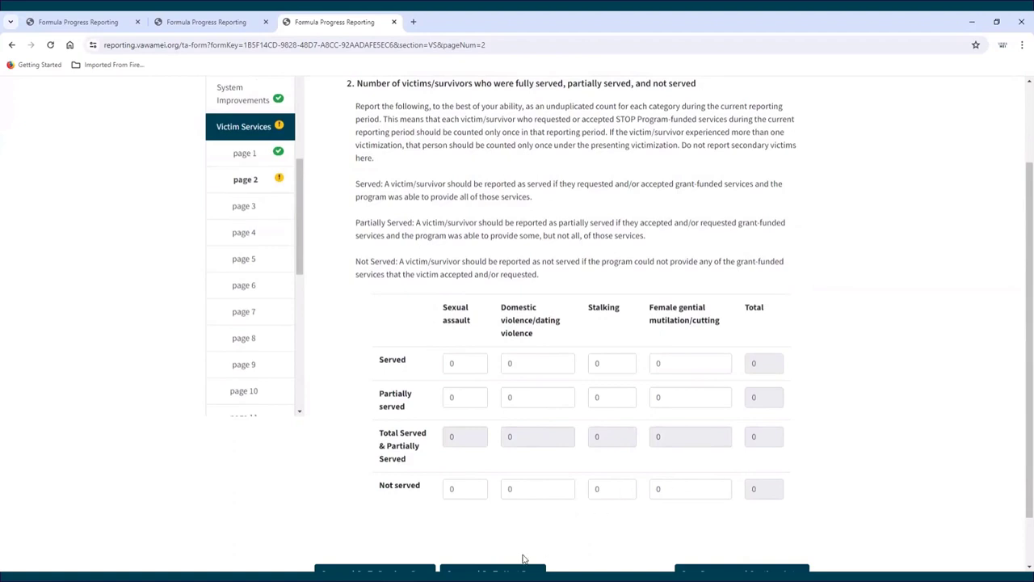
pyautogui.scroll(-1, 530, 553)
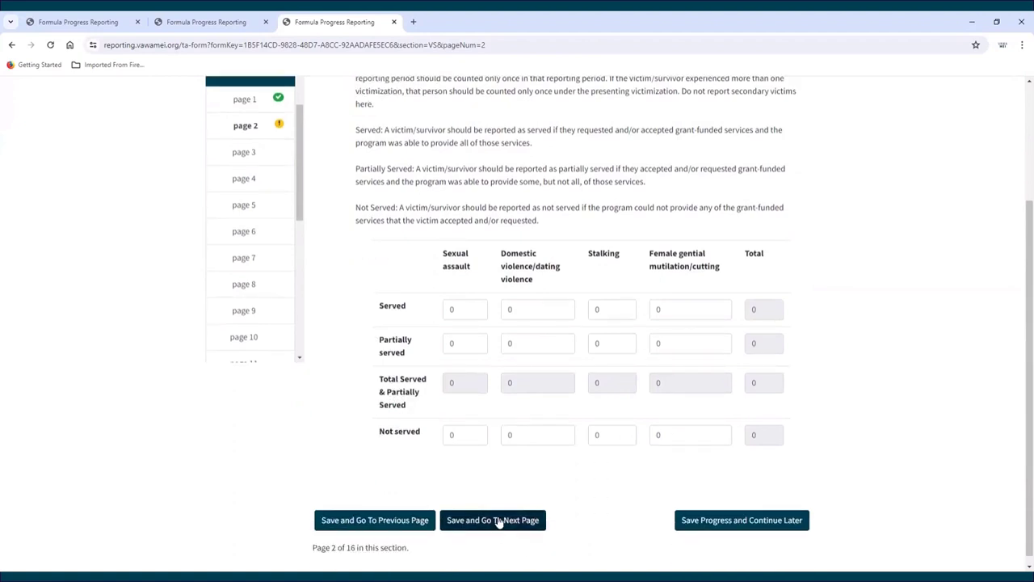
pyautogui.click(499, 521)
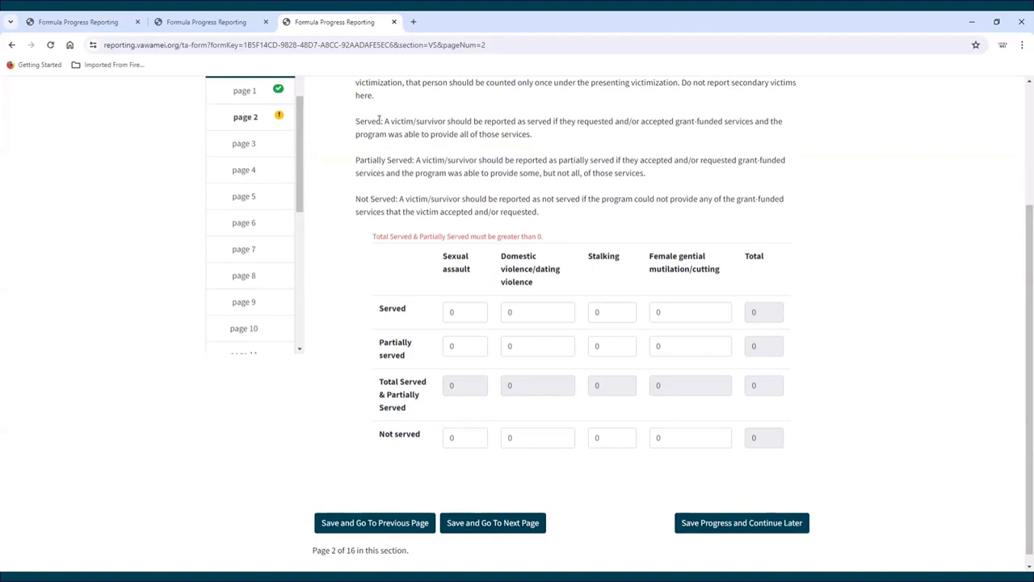
pyautogui.click(248, 144)
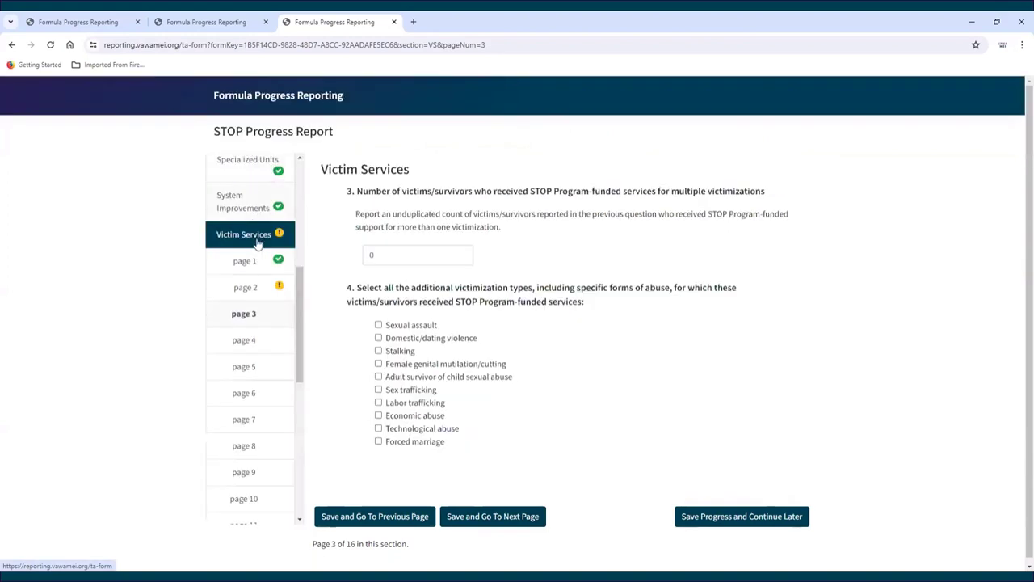
pyautogui.click(248, 291)
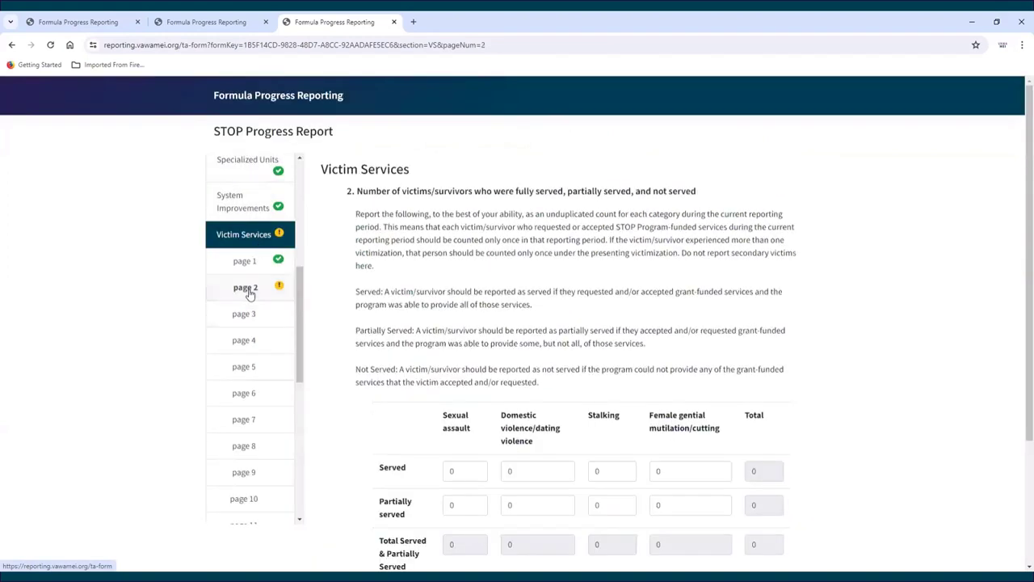
pyautogui.click(252, 234)
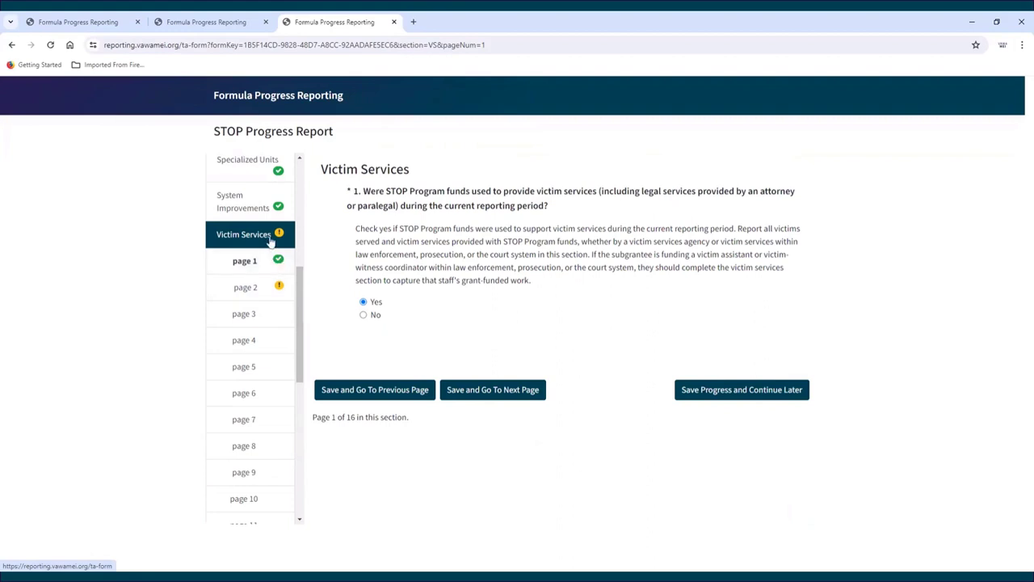
pyautogui.scroll(-1, 274, 323)
pyautogui.scroll(-5, 274, 322)
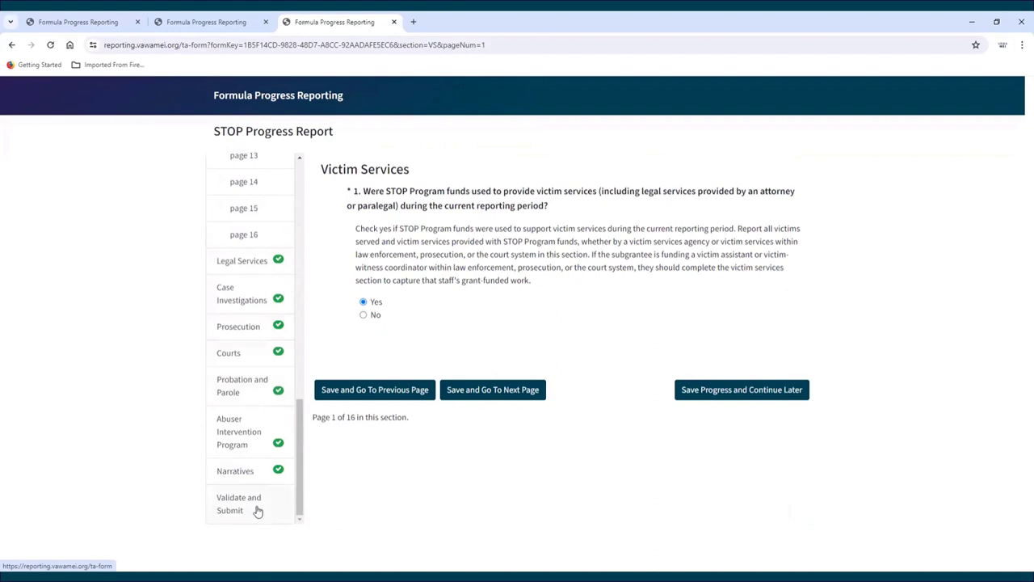
# Step: From Validate and Submit, answer No to whether STOP funds provided victim services, and save
pyautogui.click(259, 507)
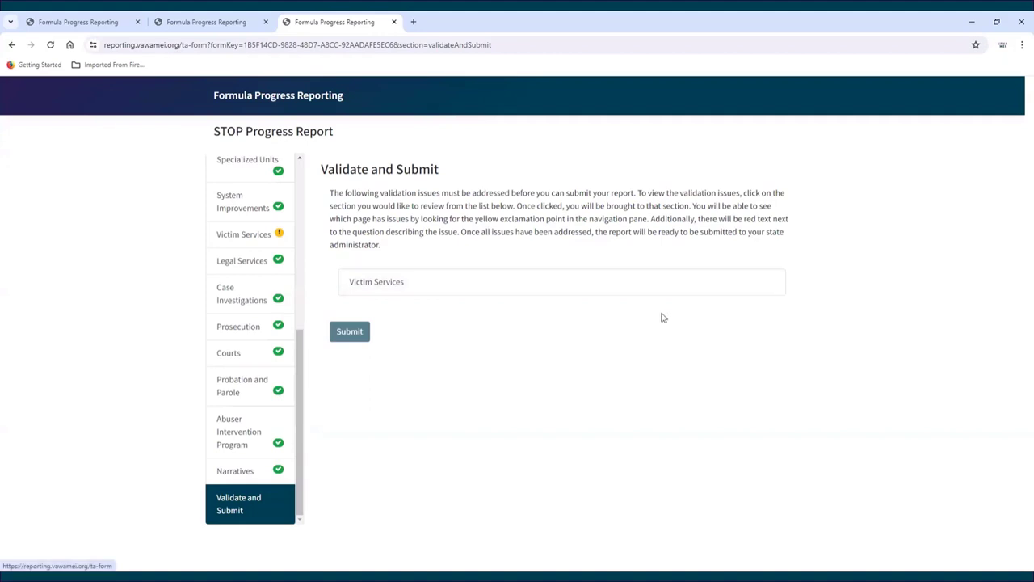
pyautogui.click(426, 292)
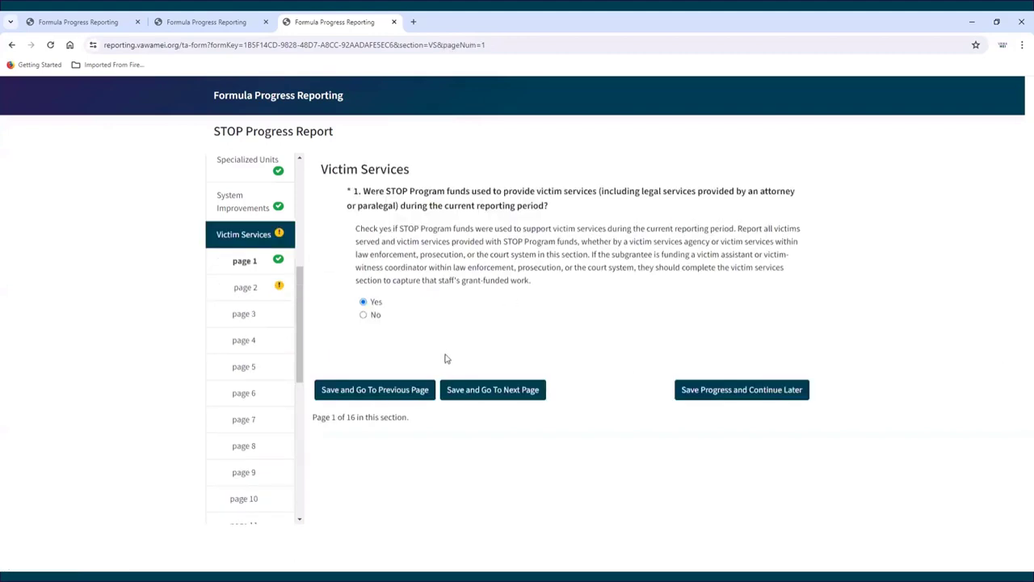
pyautogui.click(364, 314)
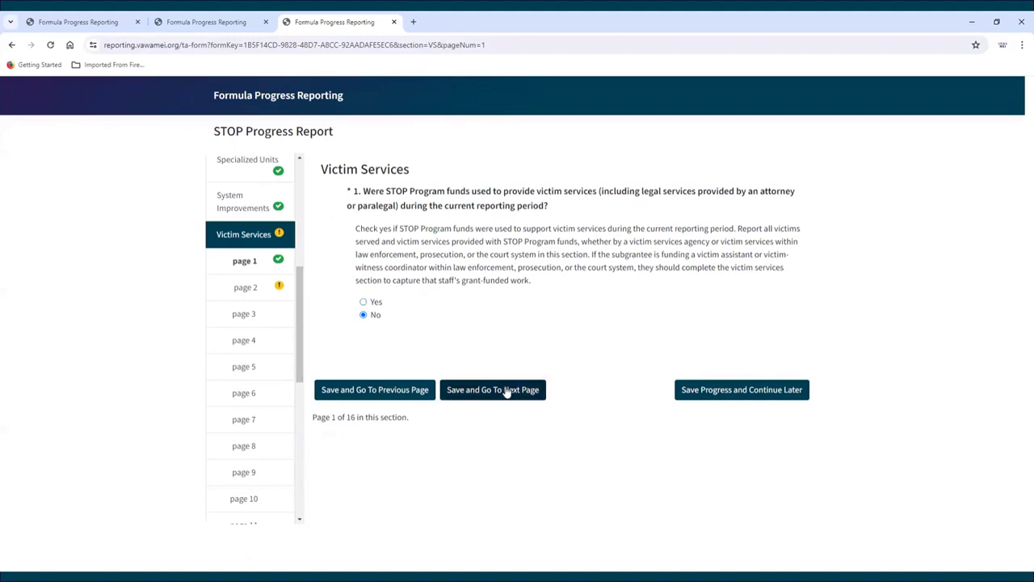
pyautogui.click(506, 391)
pyautogui.scroll(-1, 271, 344)
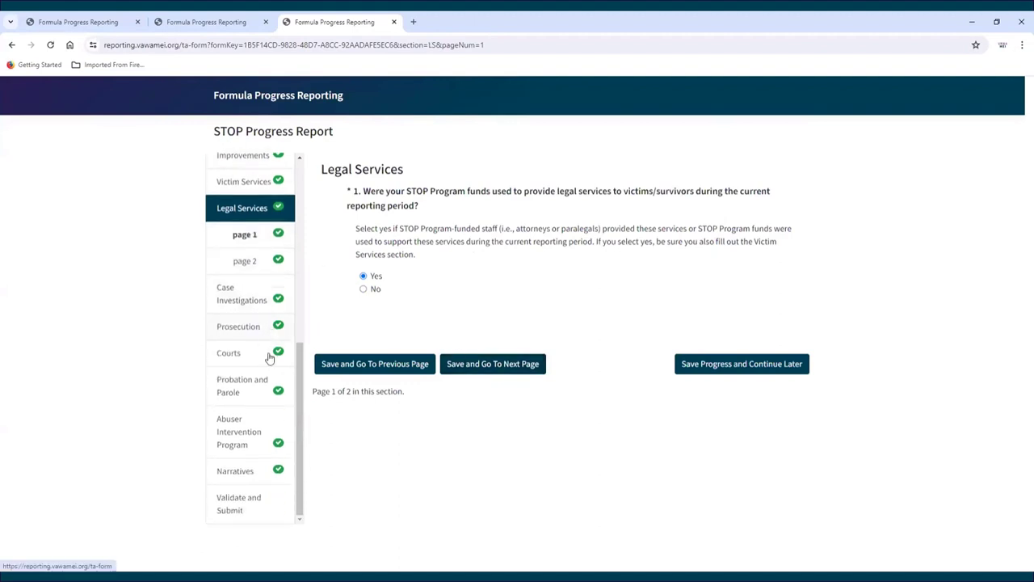
# Step: Recheck validation, then submit the STOP progress report and confirm the browser prompt
pyautogui.click(257, 502)
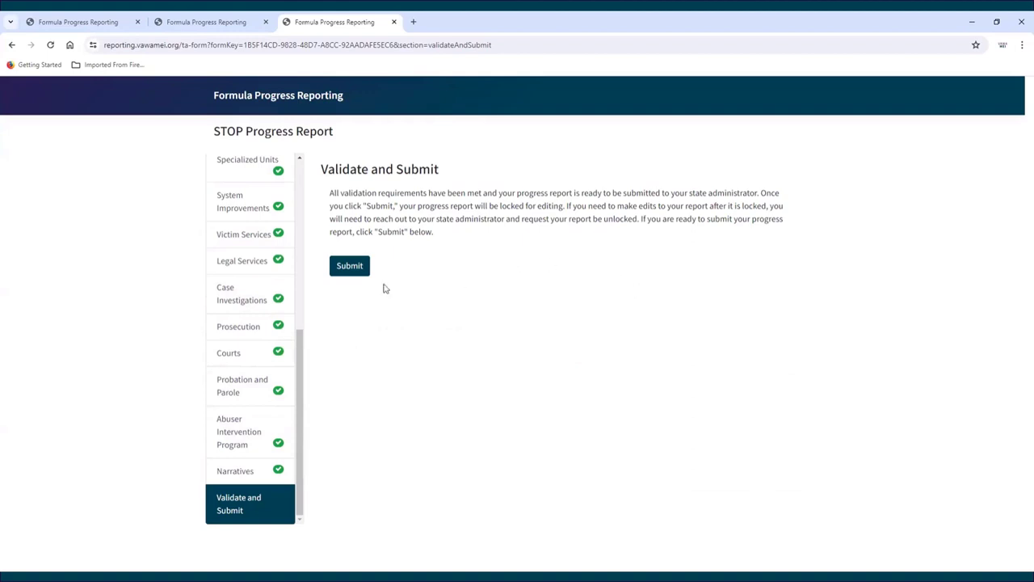
pyautogui.click(351, 270)
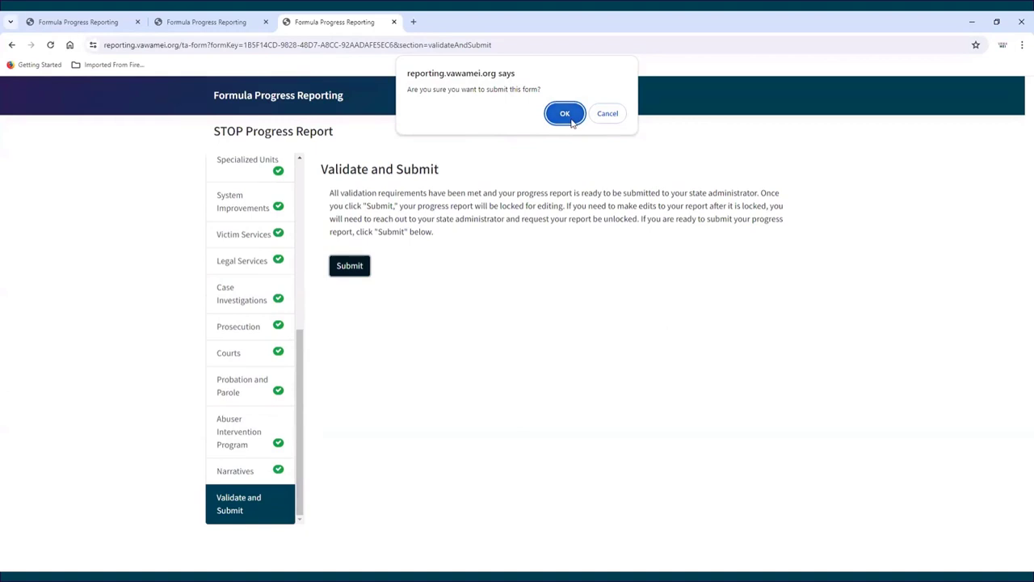
pyautogui.click(571, 120)
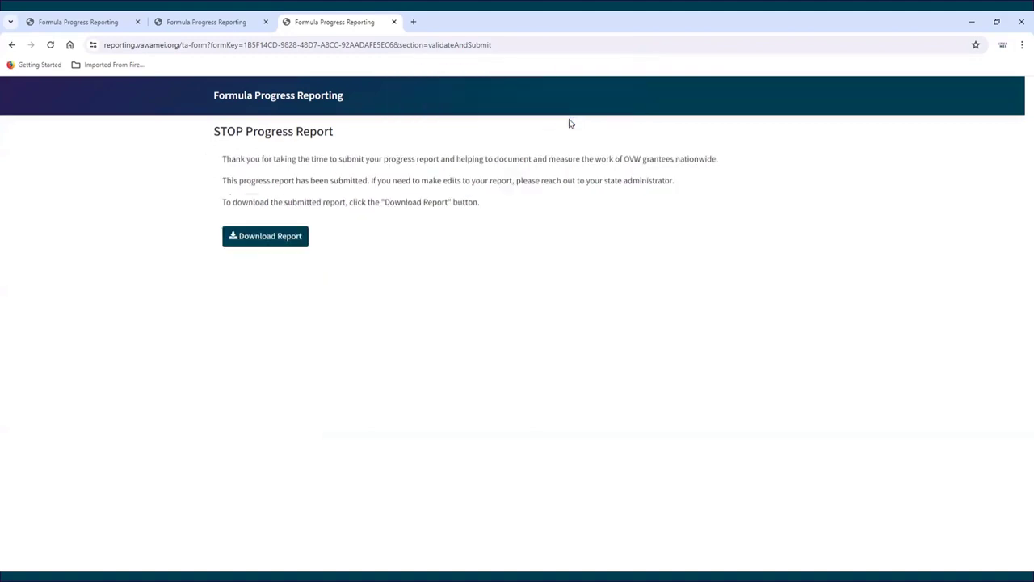